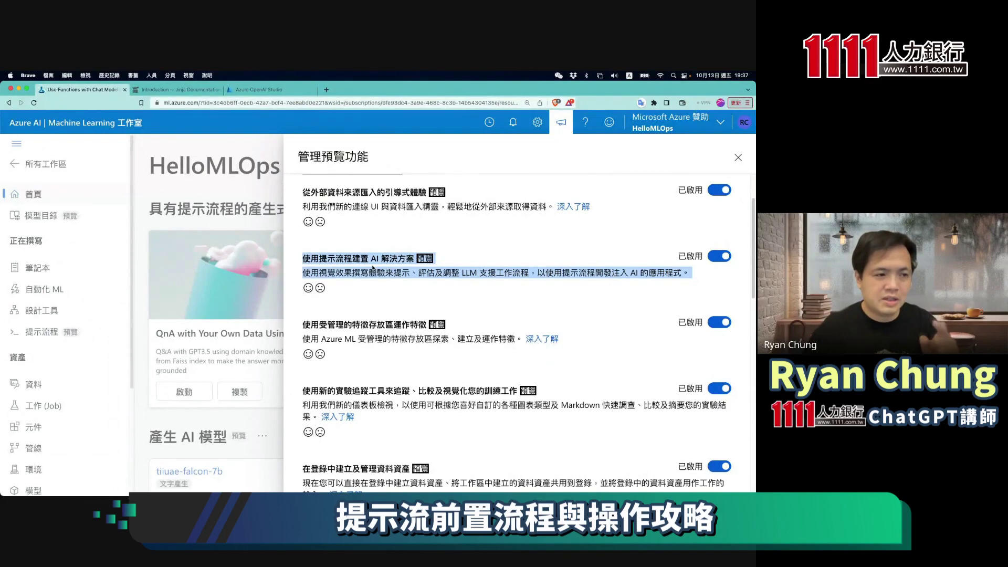
Examine the preview feature for building AI solutions with prompt flow (使用提示流程建置 AI 解決方案) and its toggle, and close the preview features list
left_click(399, 284)
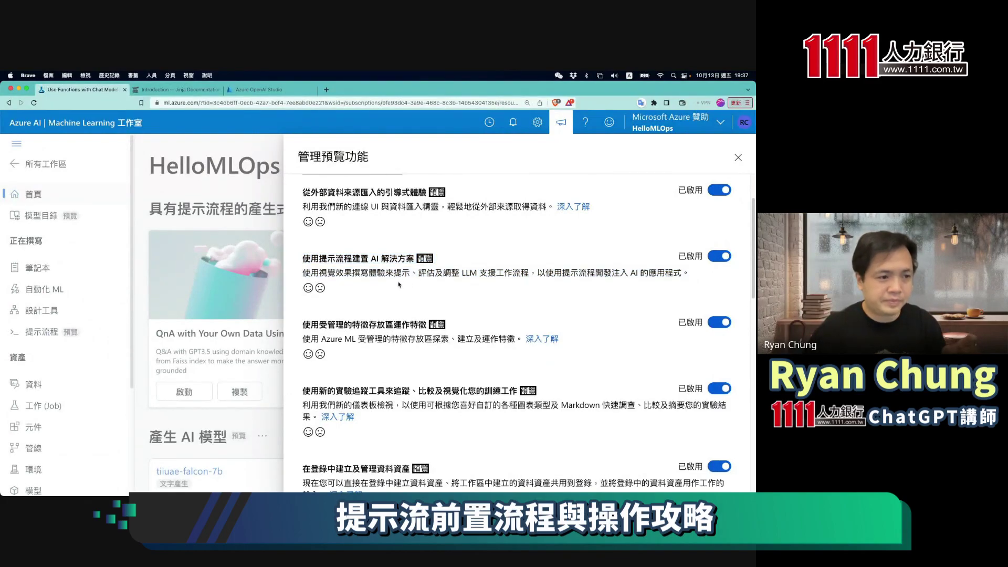
left_click_drag(303, 272, 703, 279)
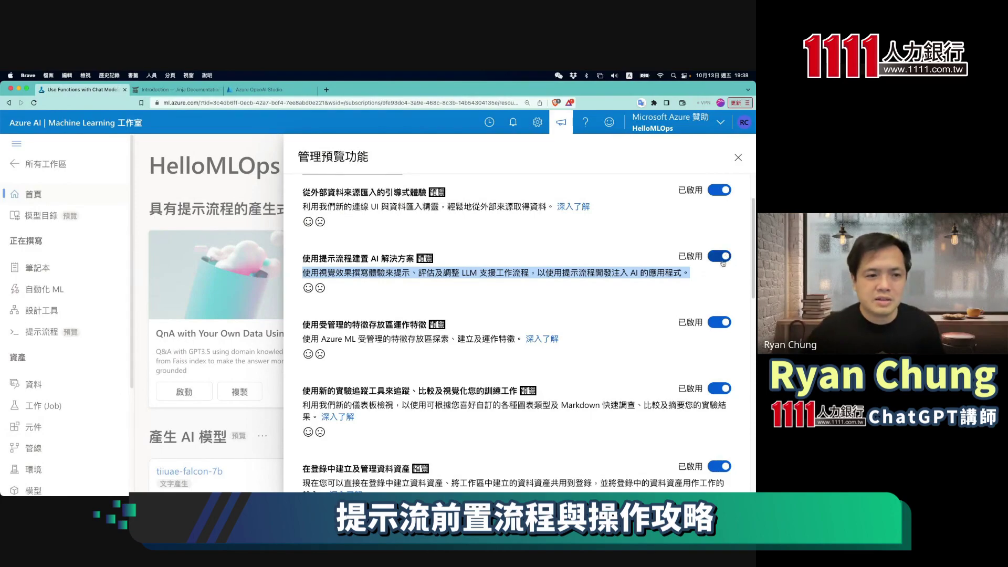
left_click(558, 124)
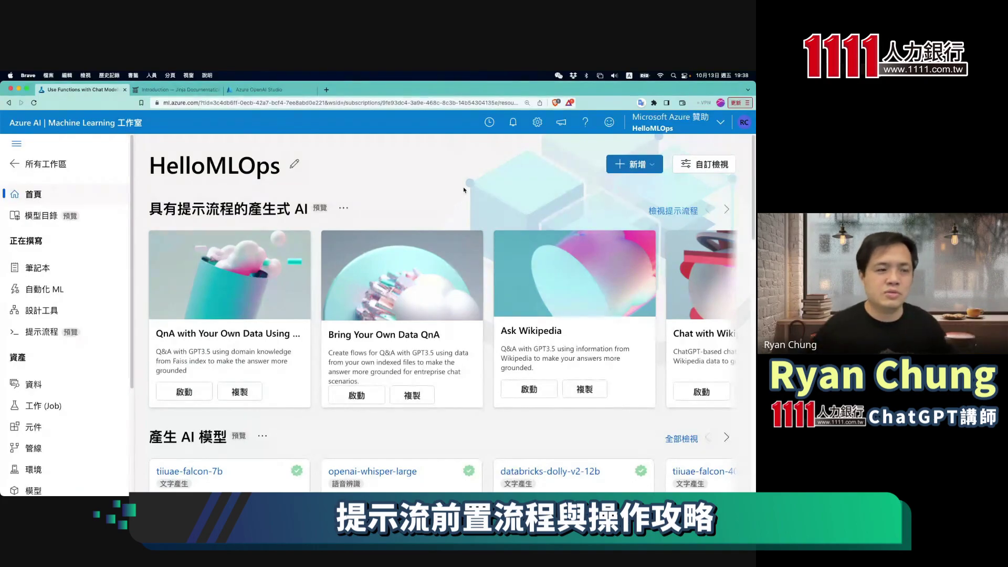
left_click(558, 124)
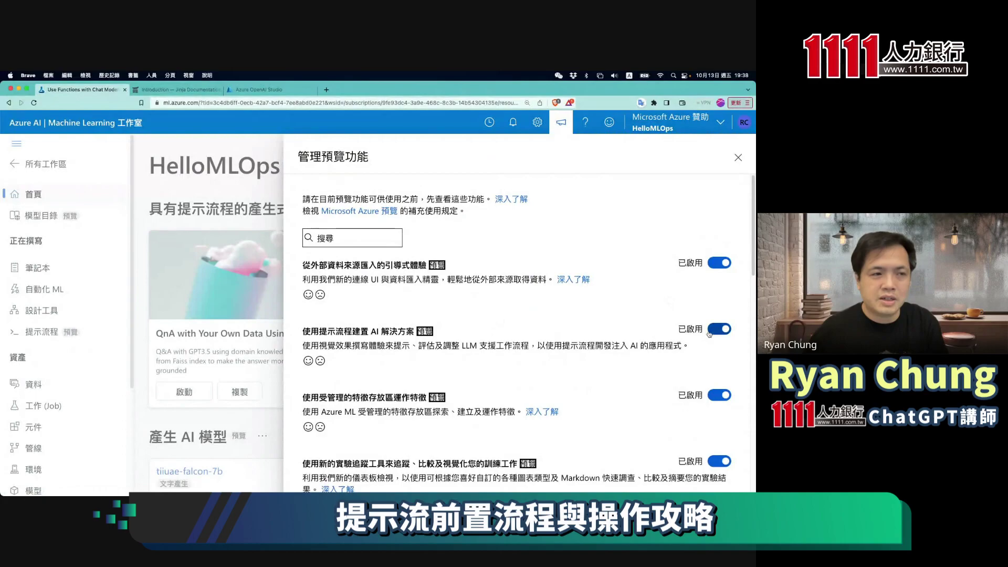
left_click(561, 123)
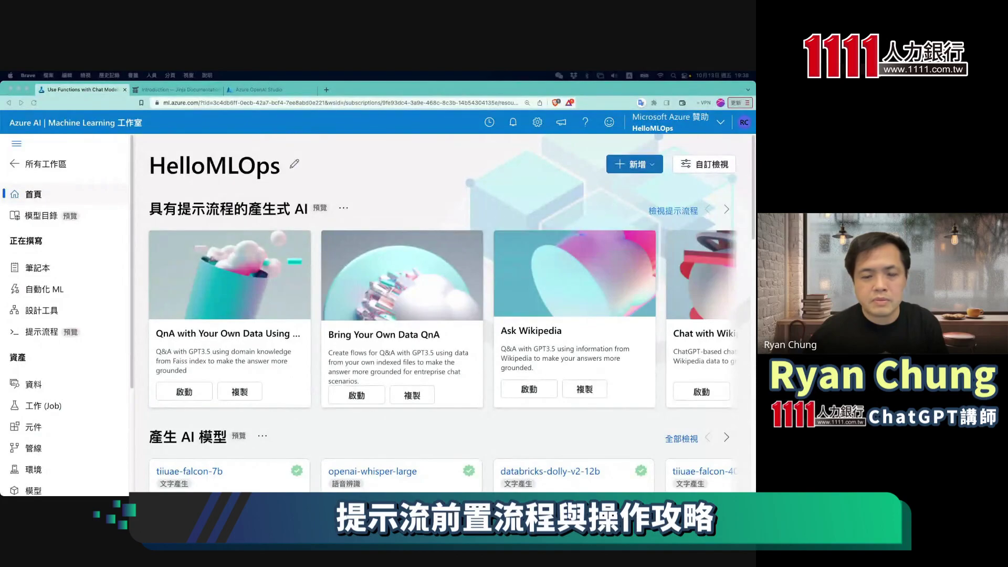
Switch to PowerPoint, show the 設定連線(Connection) slide, and return to the Brave browser
key("super+Tab")
key("Right")
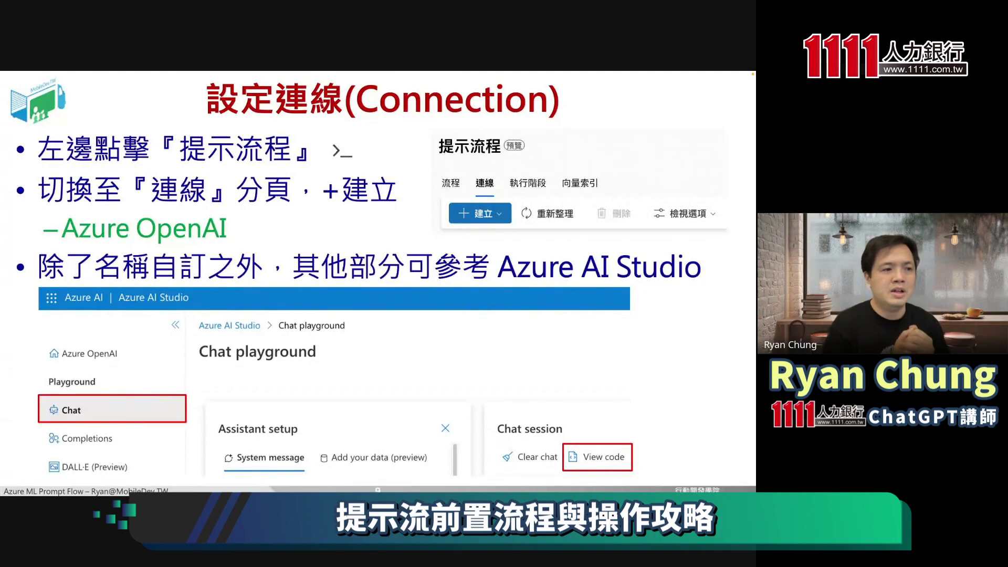
key("super+Tab")
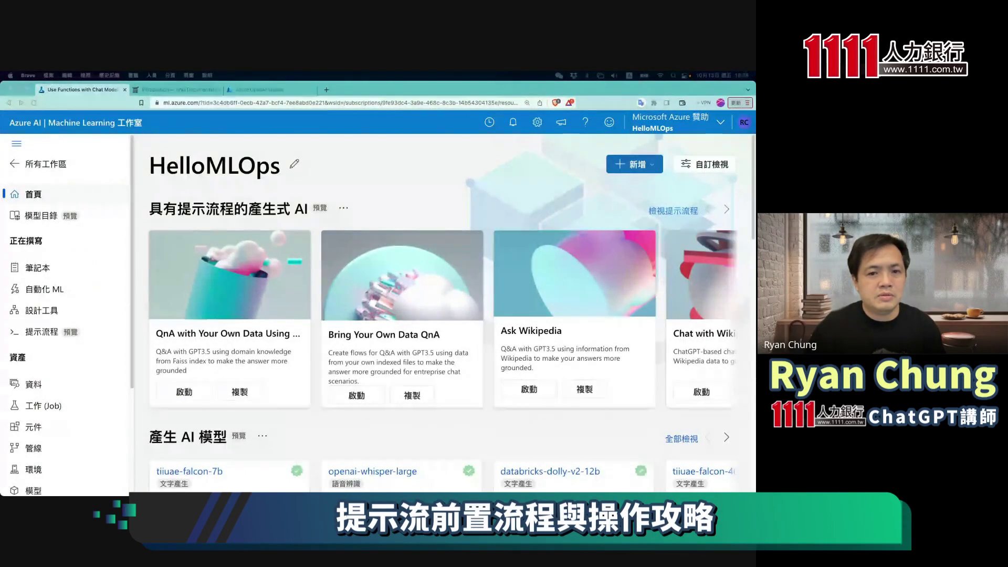
Open the prompt flow (提示流程) connections list and look over the connection types that can be created
left_click(53, 331)
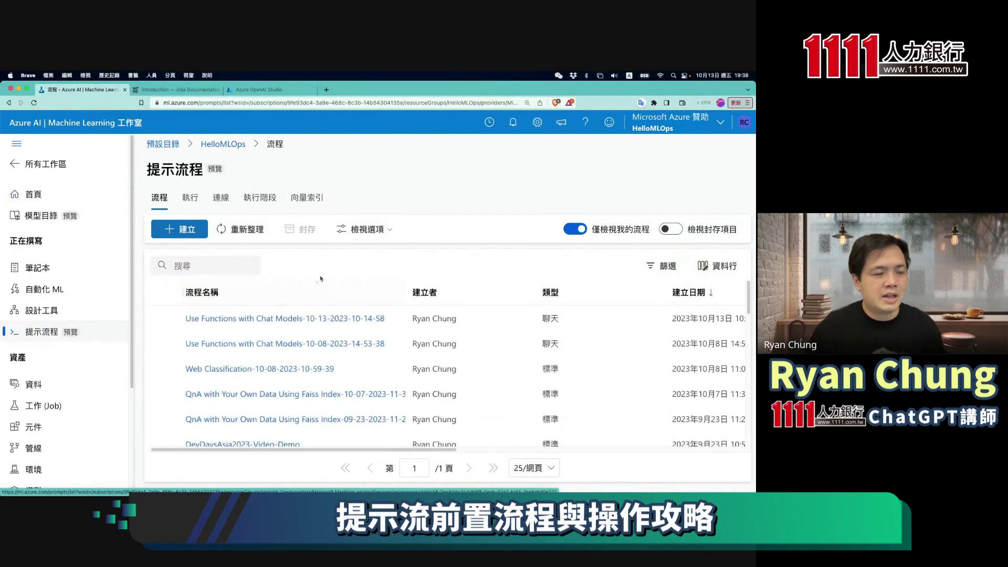
left_click(221, 199)
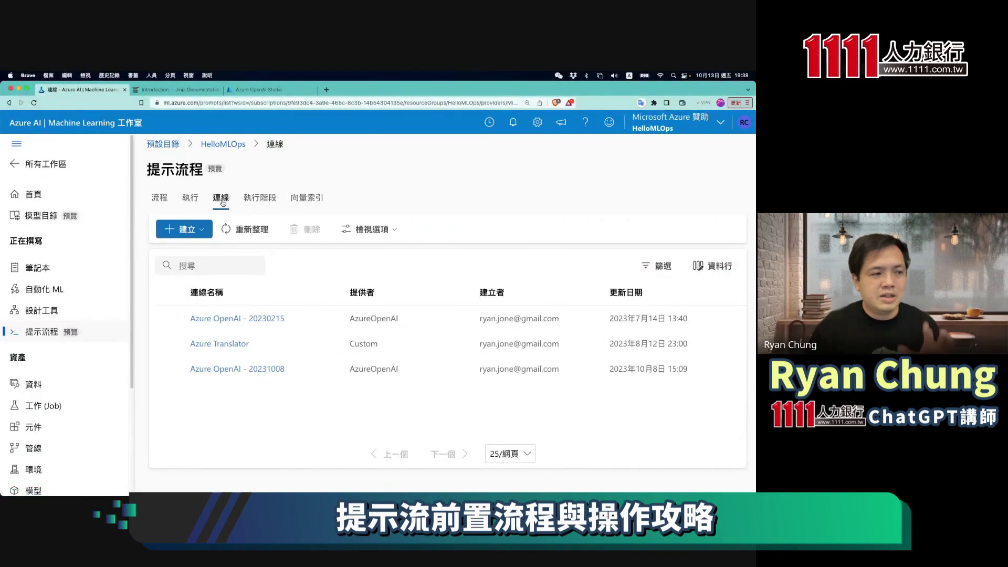
left_click(202, 234)
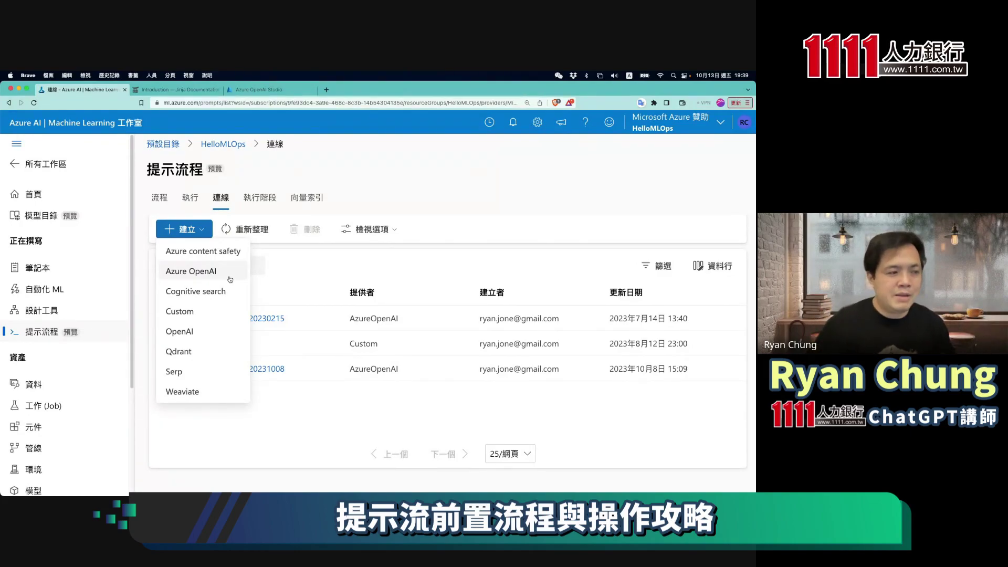
key("Escape")
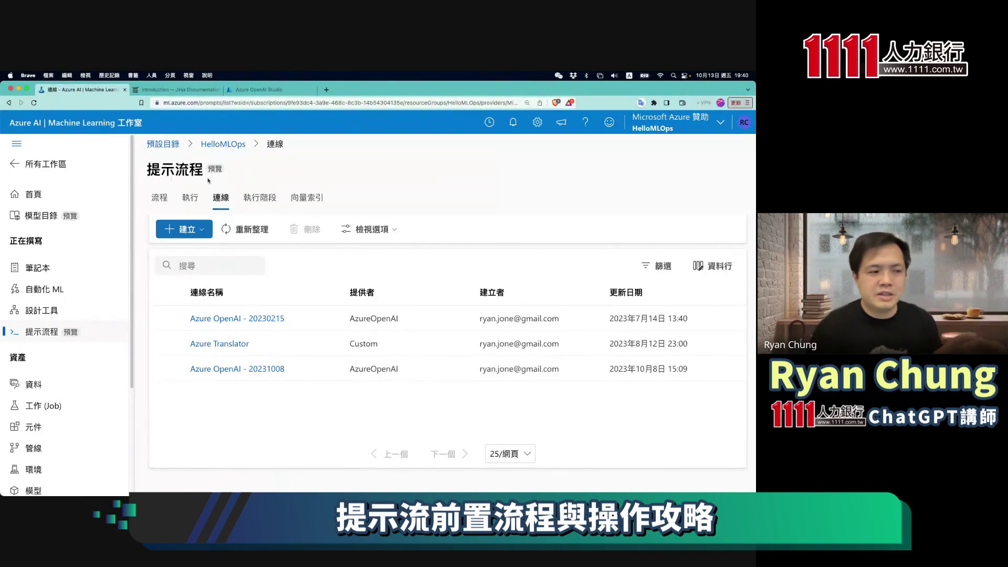
View the blank form for a new Custom connection, close it unsaved, and review the available connection types again
left_click(202, 226)
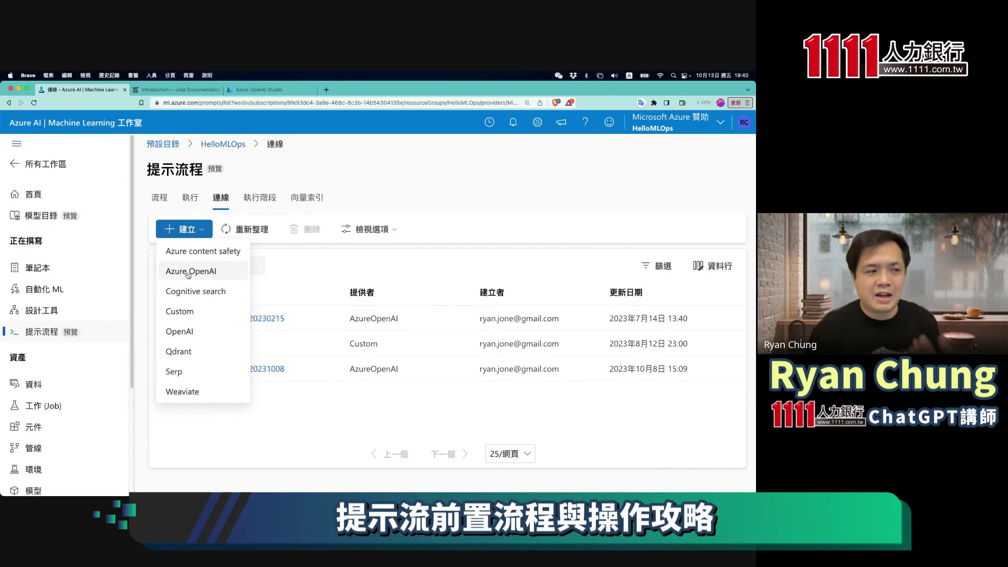
left_click(209, 313)
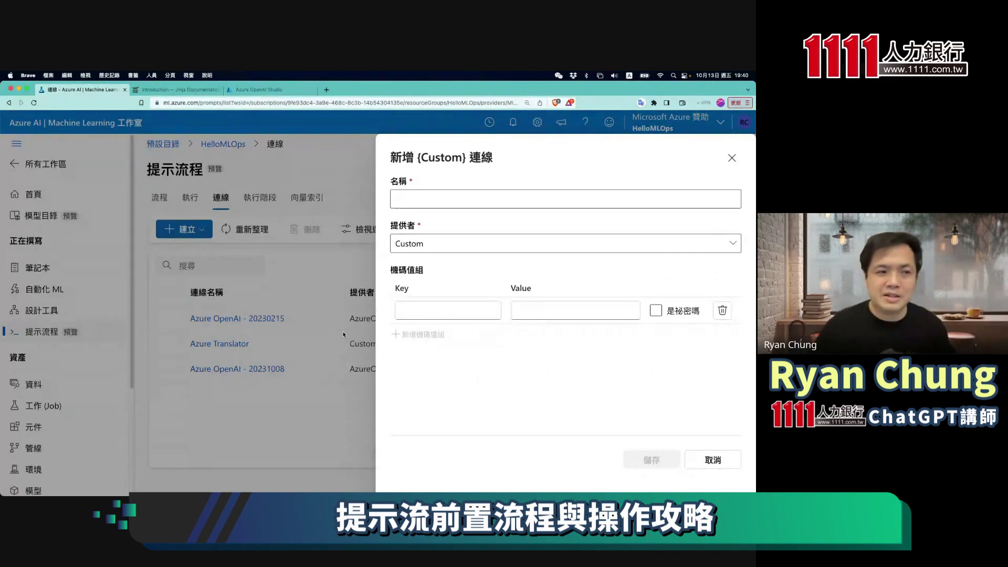
left_click(731, 159)
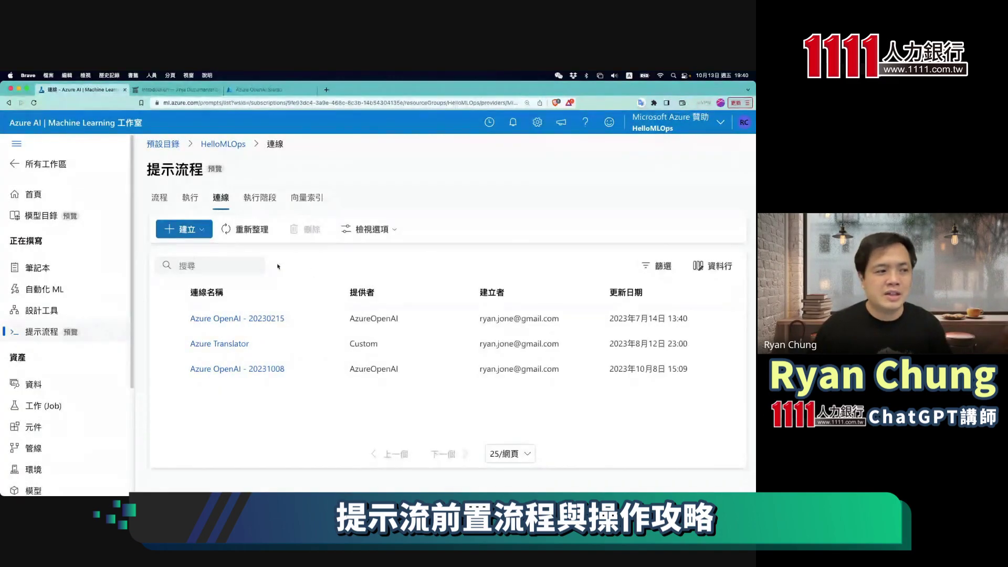
left_click(194, 236)
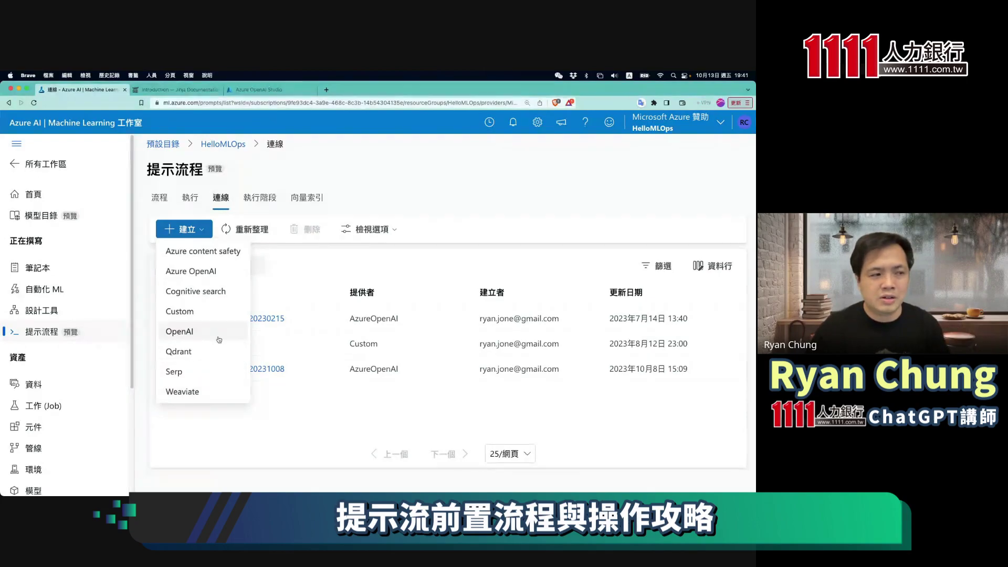
left_click(317, 270)
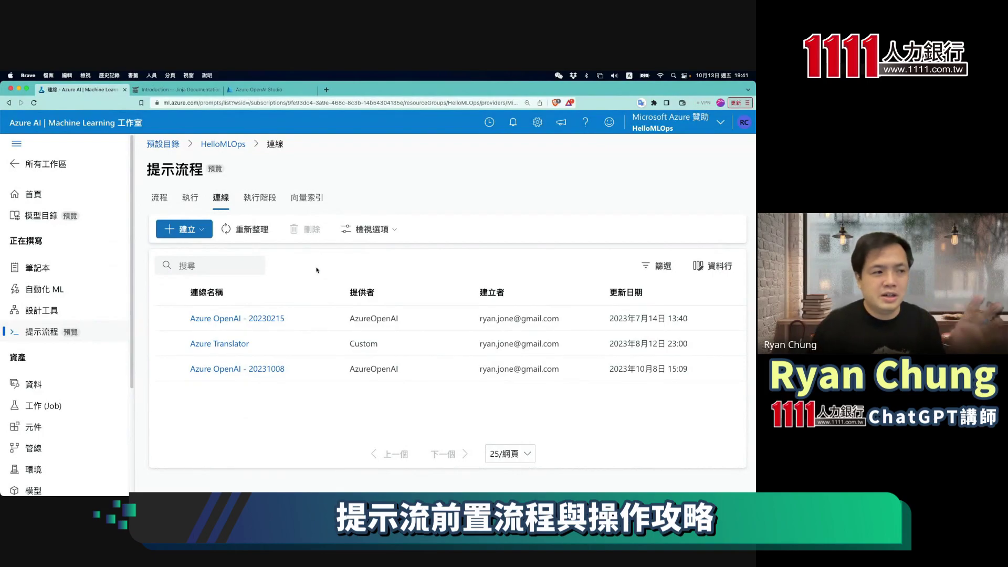
Switch to PowerPoint, run the slide show, and advance to the 設定執行階段(Runtime) slide
key("super+Tab")
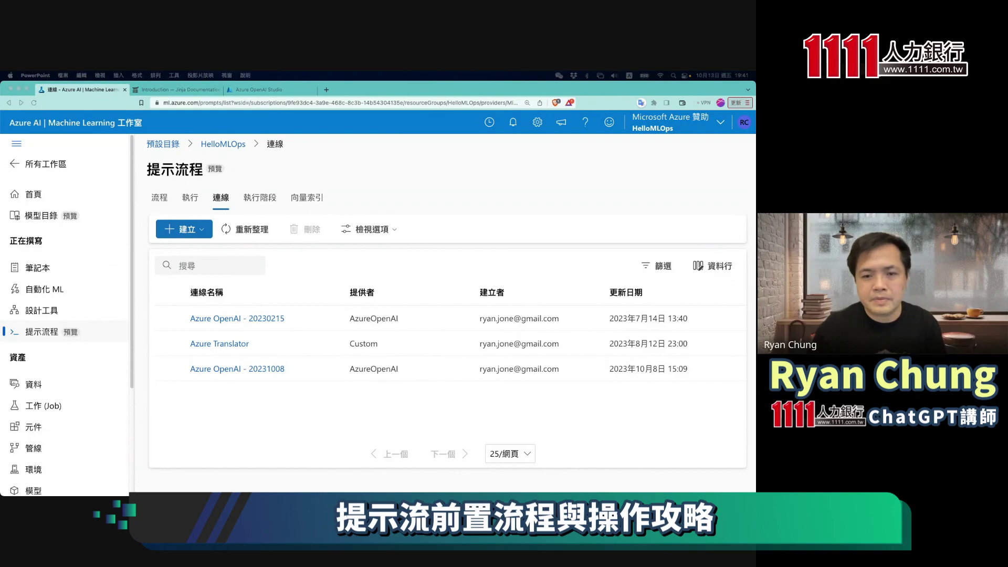
key("super+shift+Return")
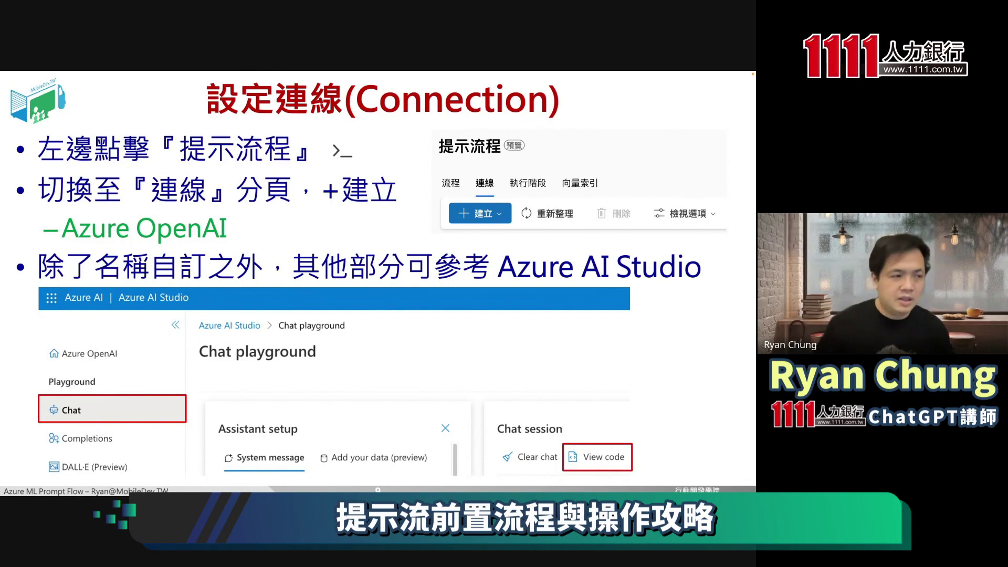
left_click(337, 404)
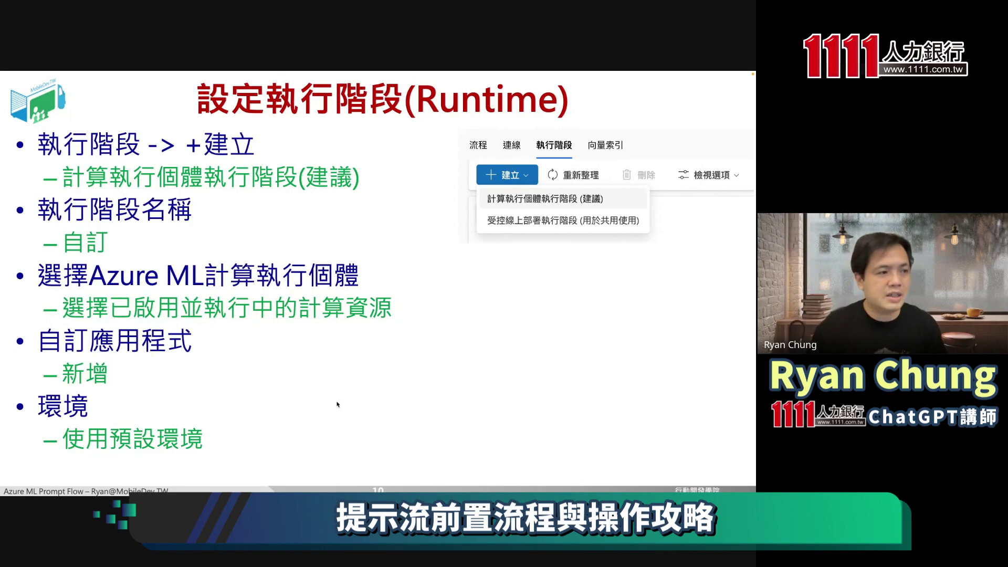
Return to the Brave browser and open the list of prompt flow runtimes (執行階段)
key("ctrl+Right")
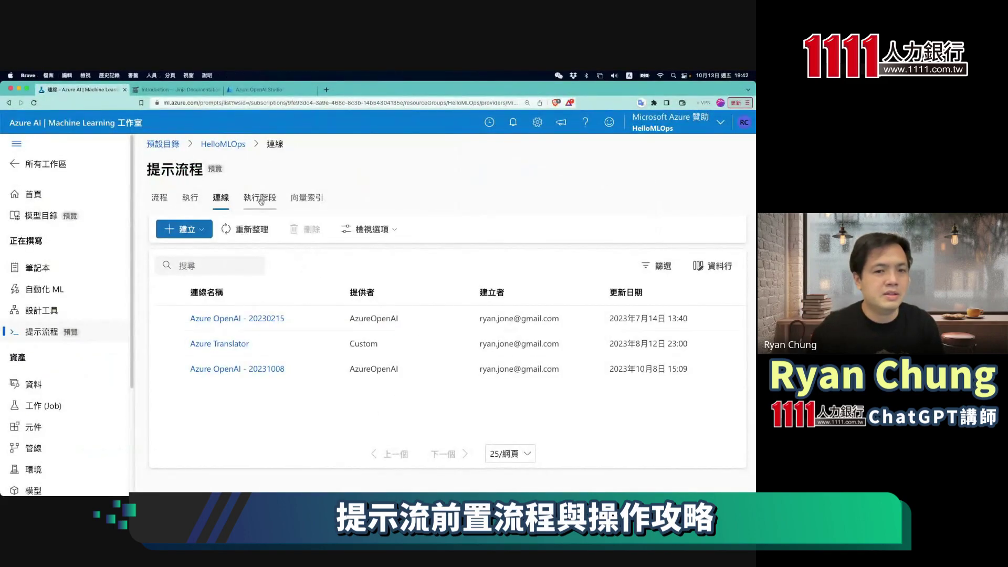
left_click(259, 198)
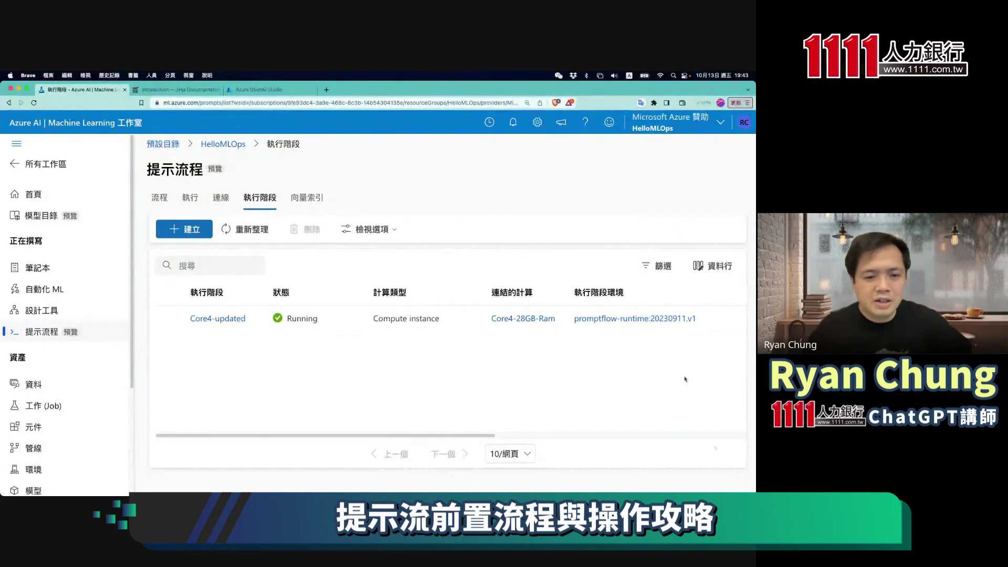
Switch to Notion and review the lecture outline (講座大綱) on the Intro to Azure Prompt Flow page
key("super+Tab")
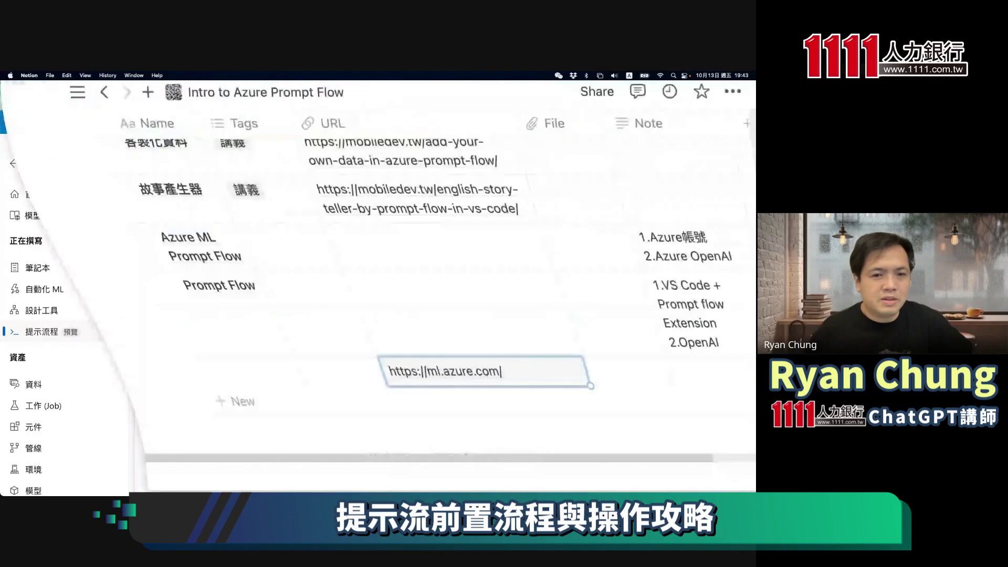
scroll(478, 317, "down", 5)
scroll(478, 316, "down", 5)
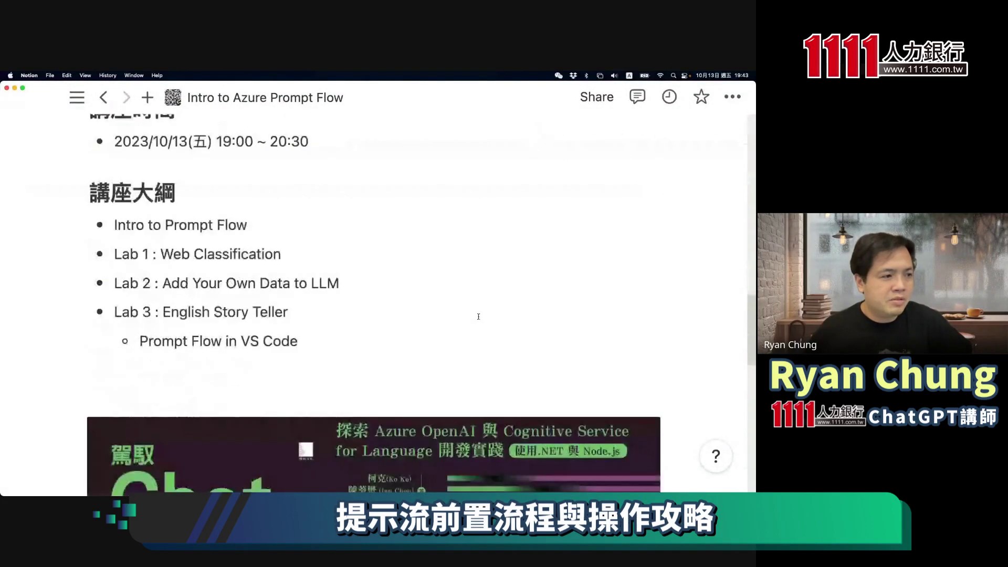
scroll(367, 263, "up", 1)
left_click(289, 239)
scroll(341, 247, "up", 3)
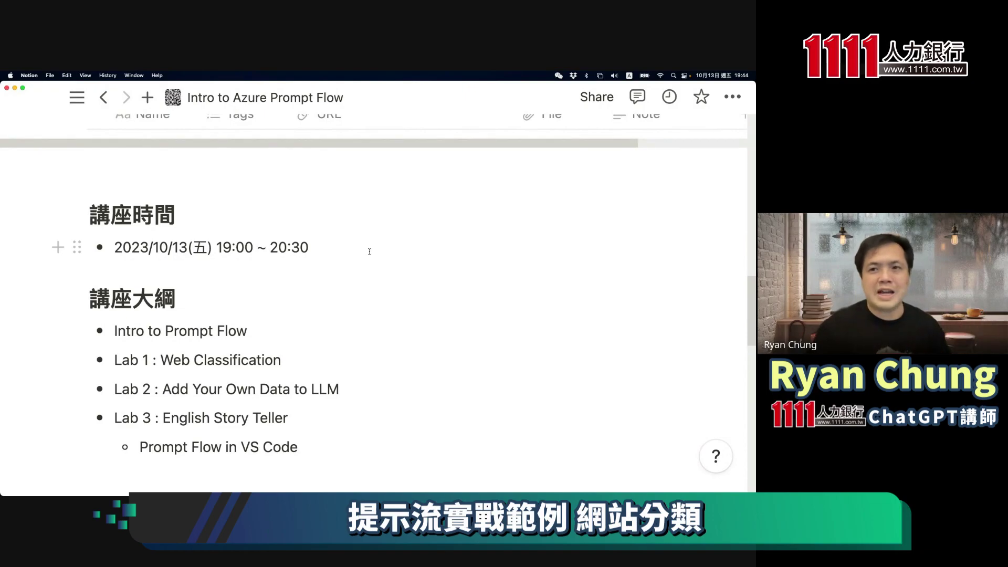
Open the 網站分類 handout link from the Prompt Flow - 1111 table and view the Web Classification by Azure Prompt Flow post
scroll(411, 328, "up", 10)
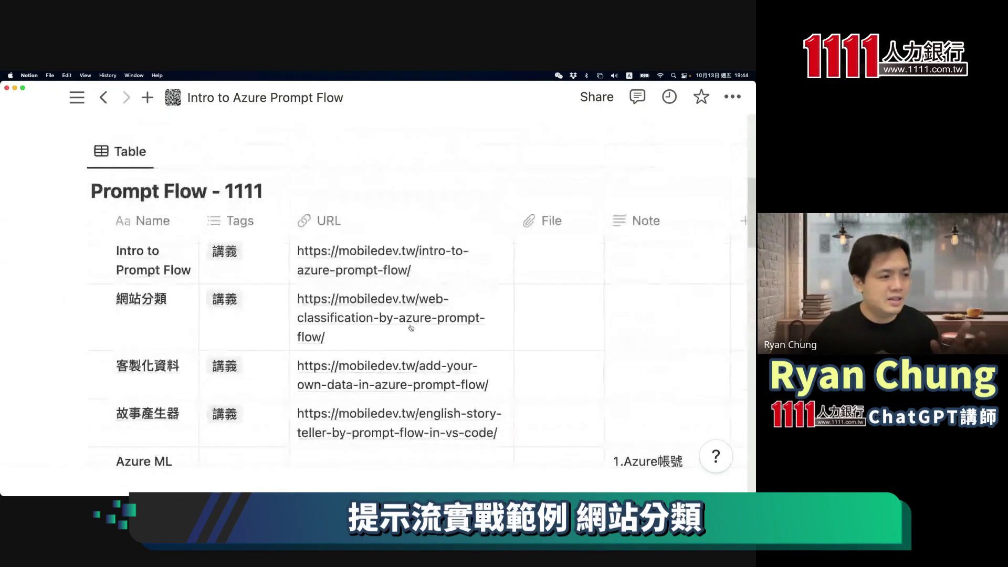
scroll(411, 328, "down", 1)
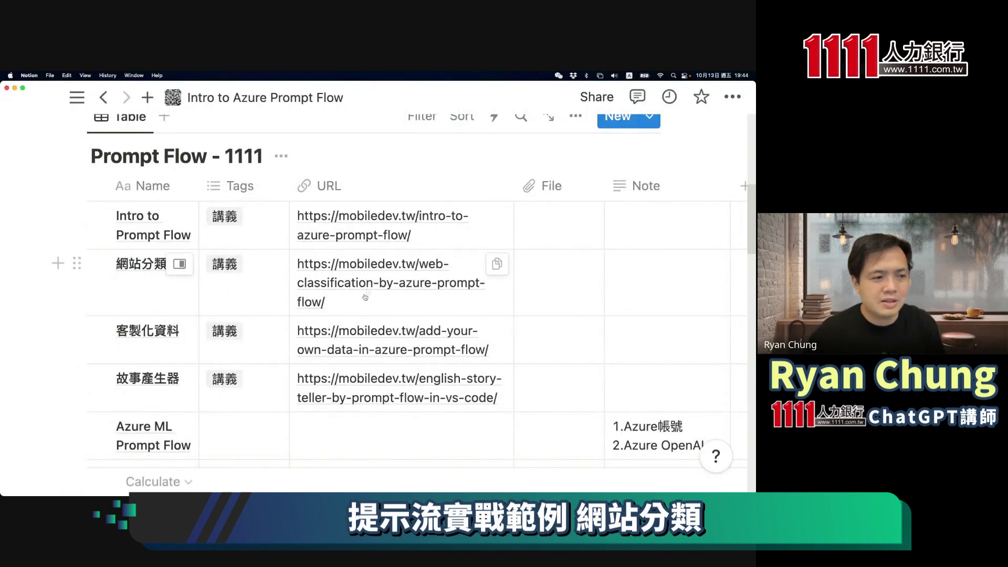
left_click(395, 289)
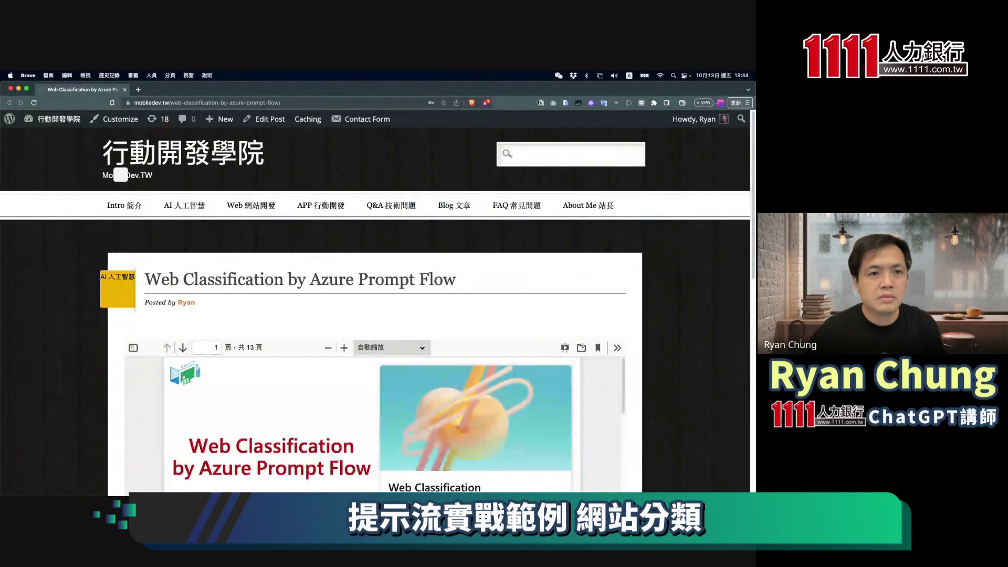
scroll(661, 323, "down", 3)
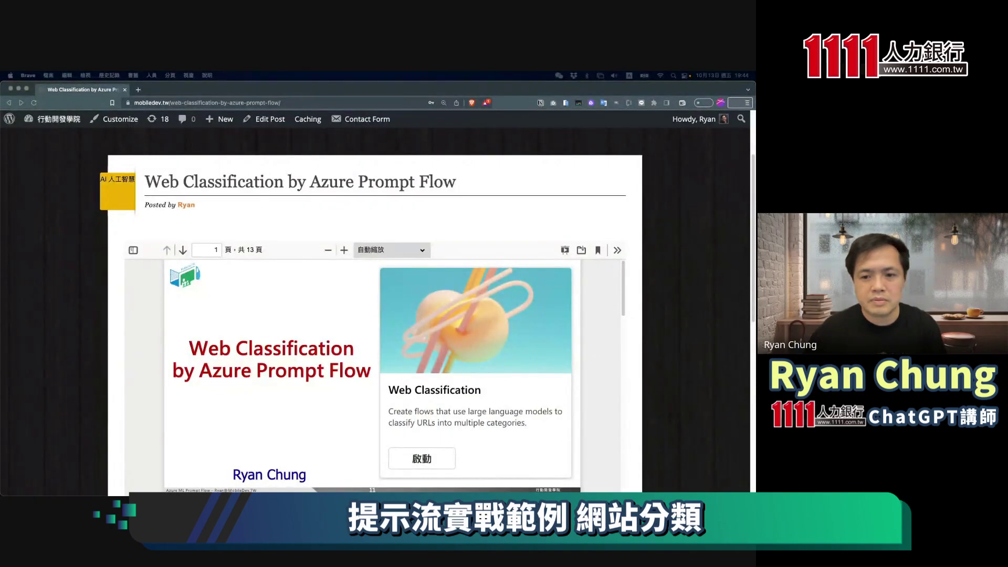
Switch to the PowerPoint slide show and advance from the Web Classification title slide to the 專案目的 slide
key("super+alt+p")
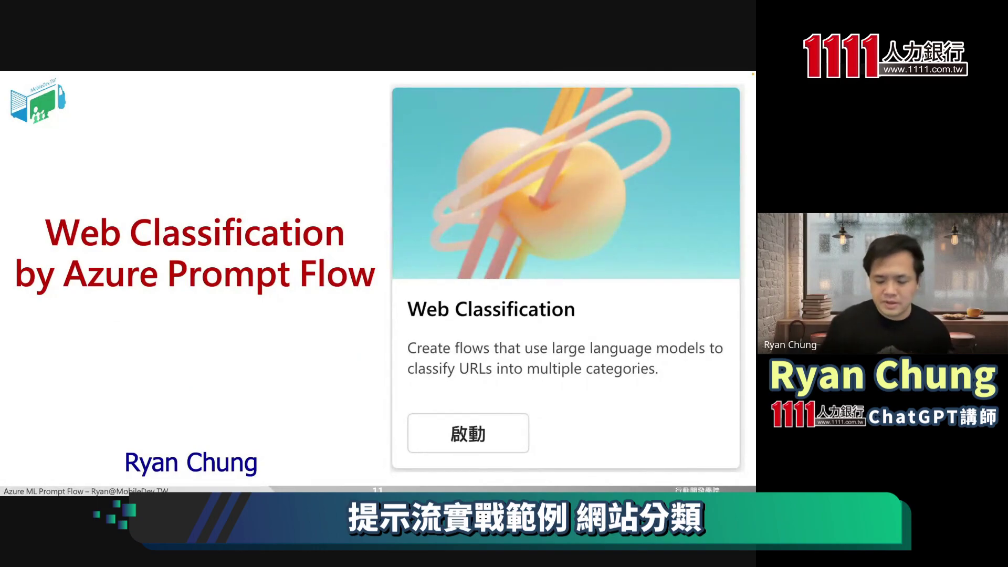
key("Right")
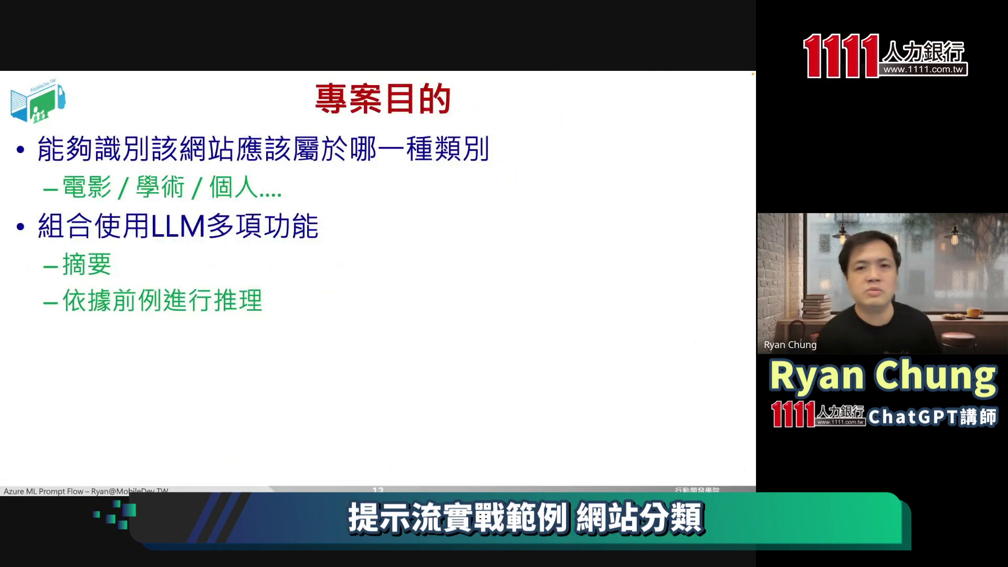
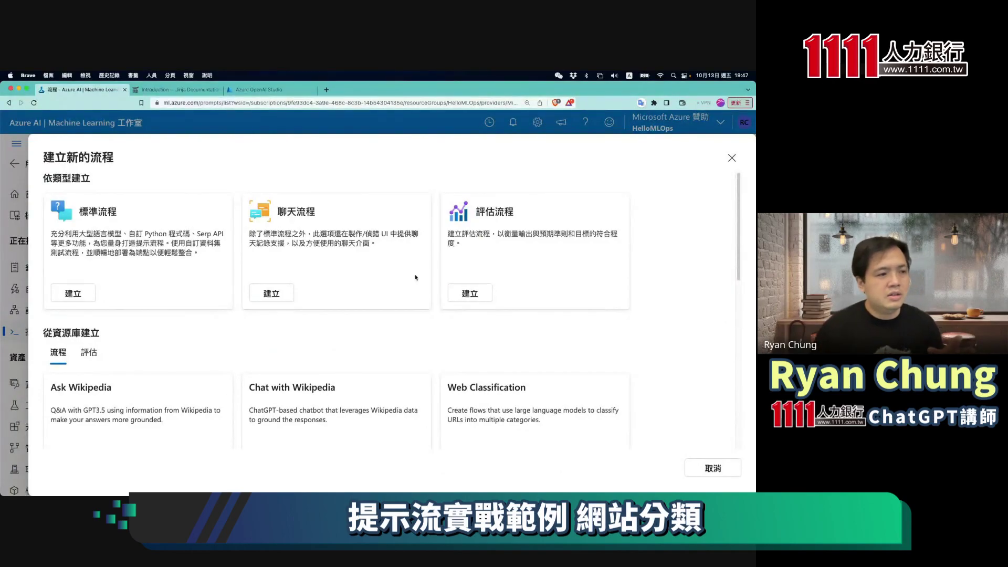
Examine the flow types and the gallery templates, including Web Classification, in the dialog for creating a new flow
scroll(314, 257, "down", 1)
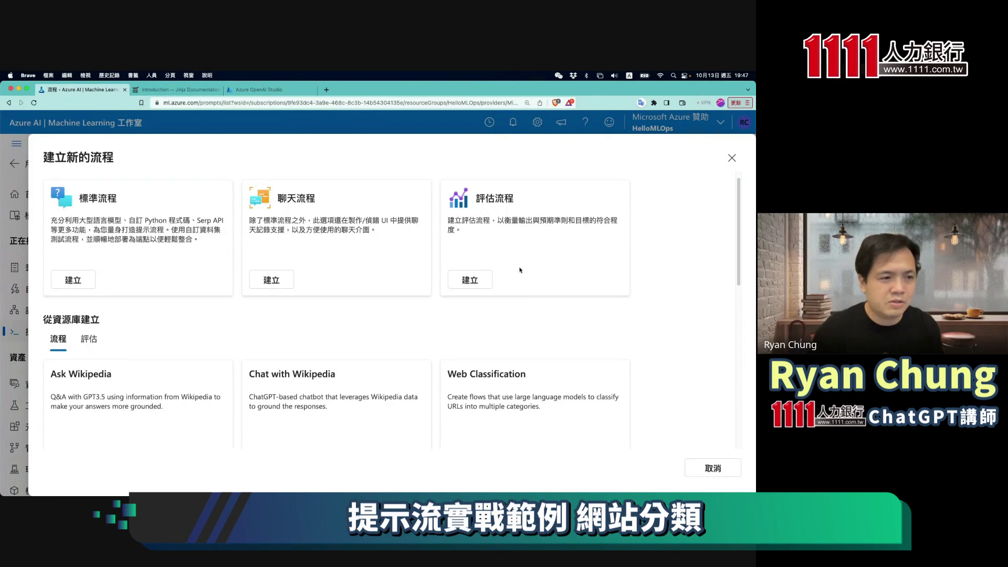
scroll(520, 270, "down", 1)
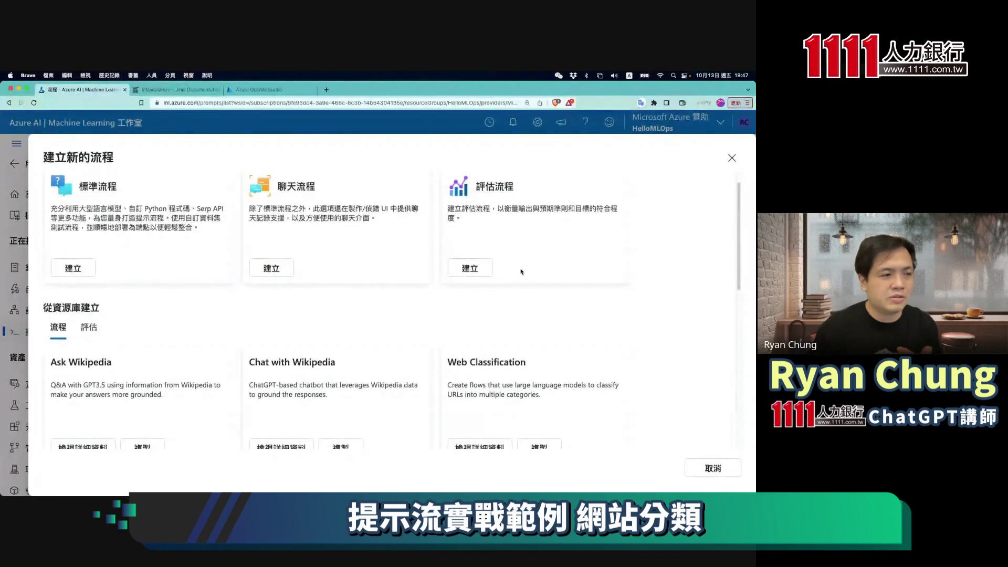
scroll(126, 330, "down", 1)
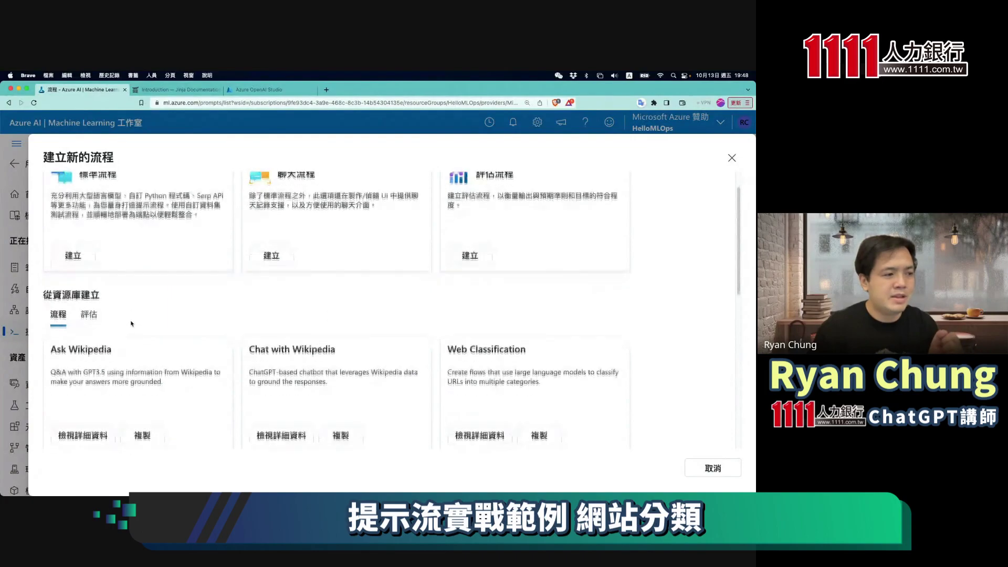
scroll(209, 302, "down", 5)
scroll(210, 303, "down", 3)
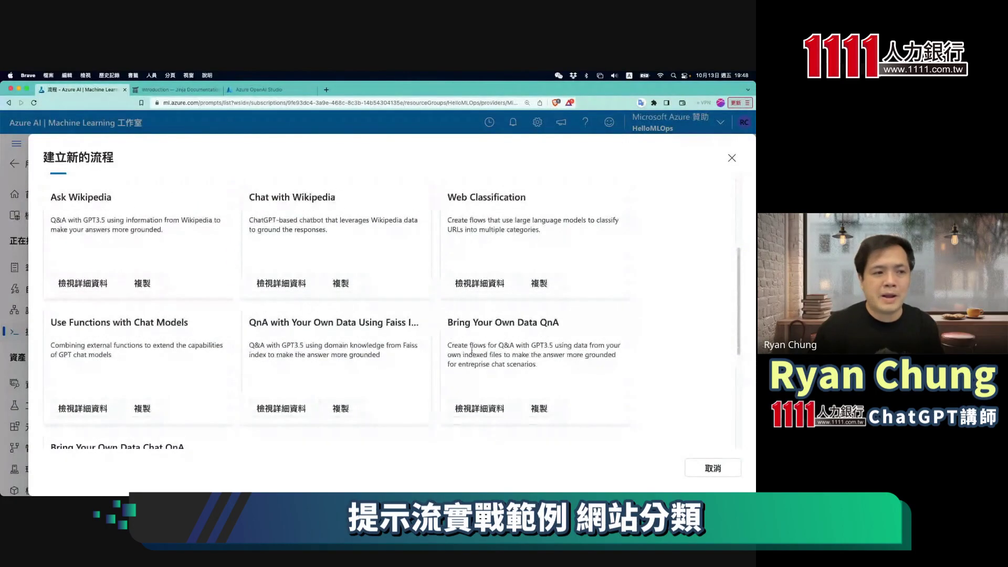
Review the three flow types and the gallery templates down to Bring Your Own Data Chat QnA
scroll(668, 362, "up", 6)
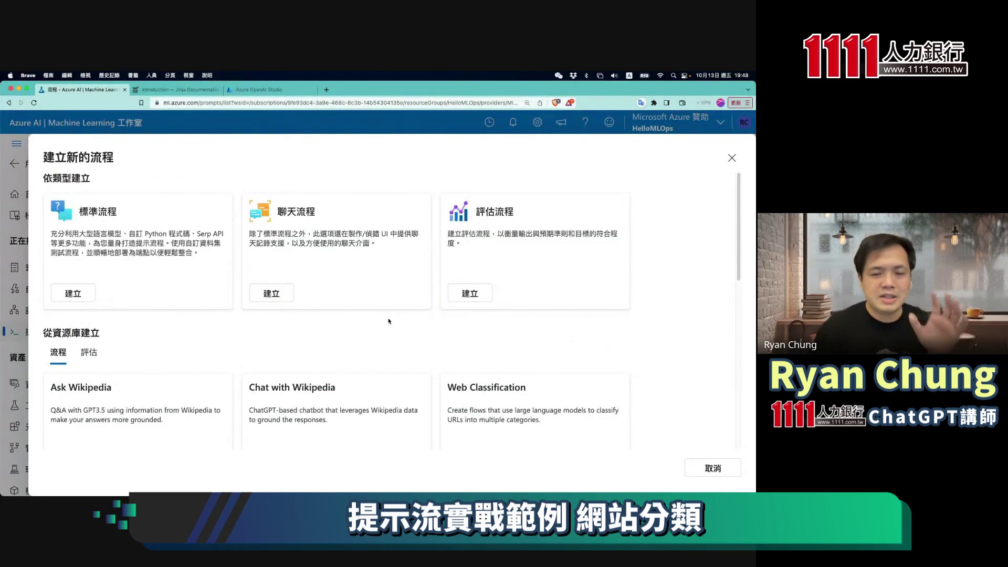
scroll(391, 322, "down", 3)
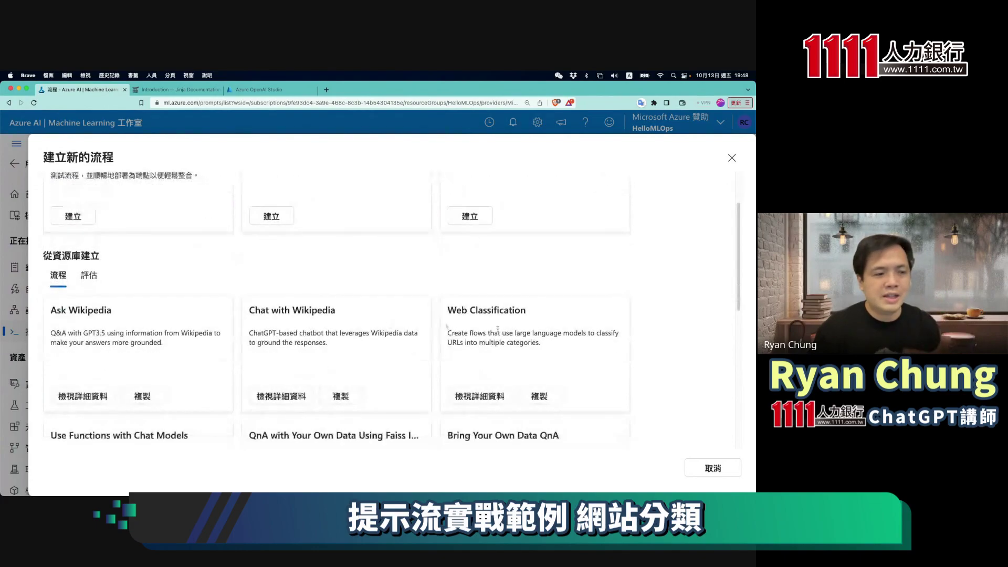
scroll(659, 340, "down", 1)
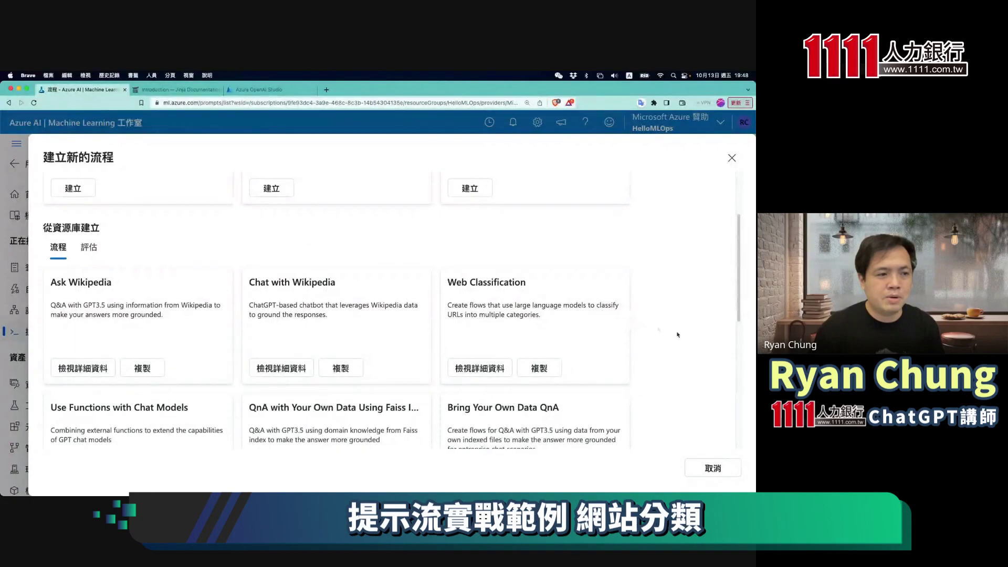
scroll(675, 336, "down", 2)
scroll(676, 336, "down", 1)
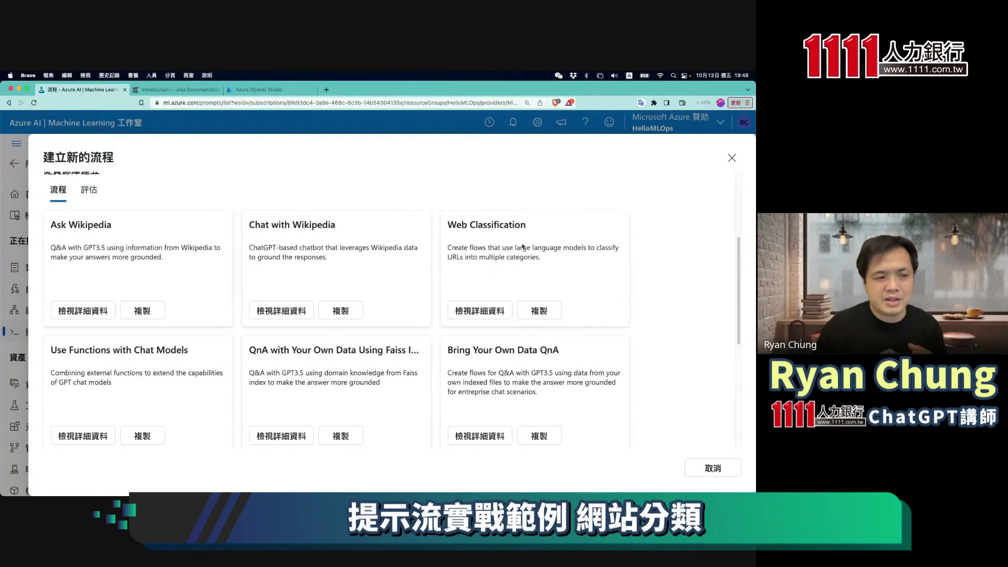
scroll(669, 289, "down", 3)
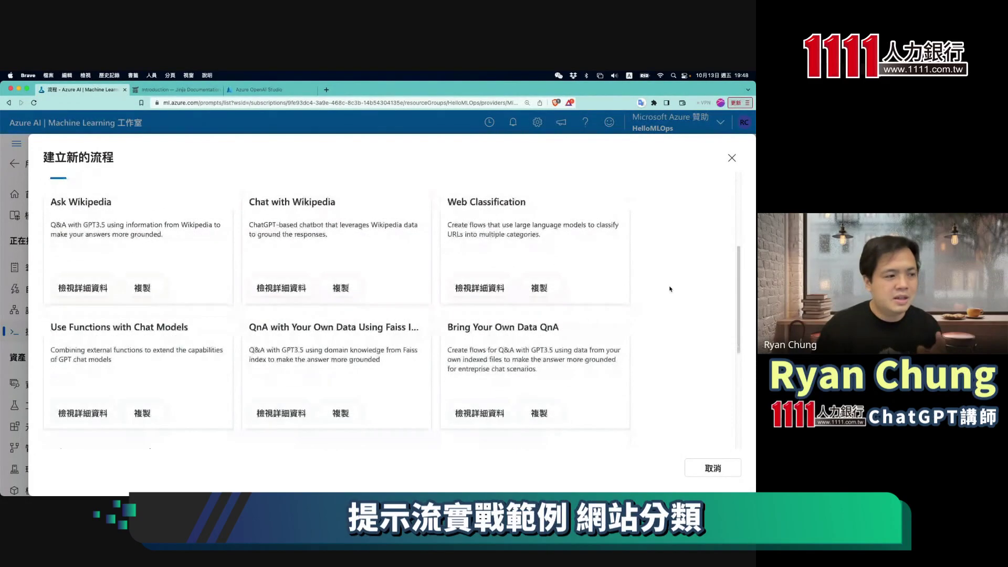
scroll(670, 289, "down", 3)
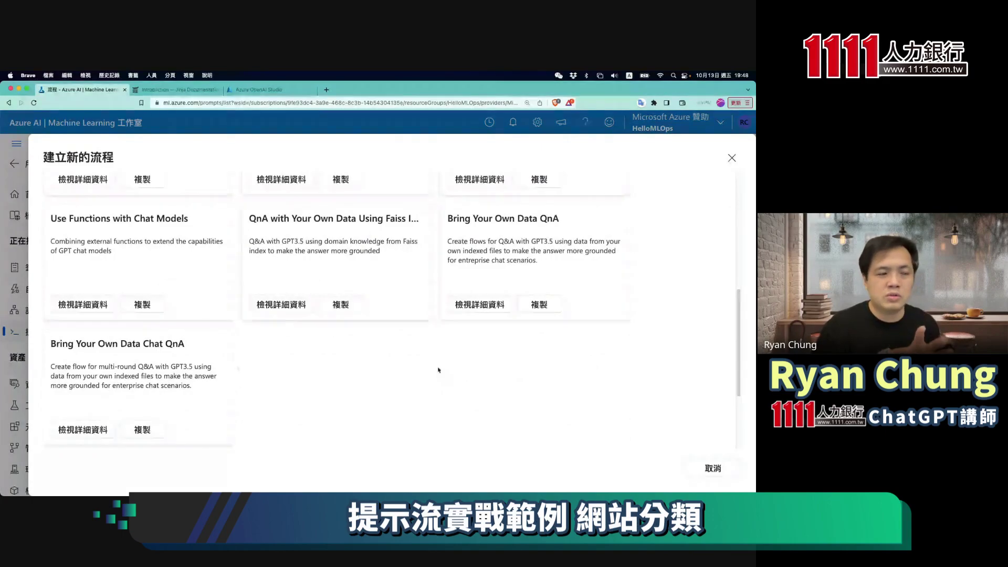
scroll(426, 351, "up", 3)
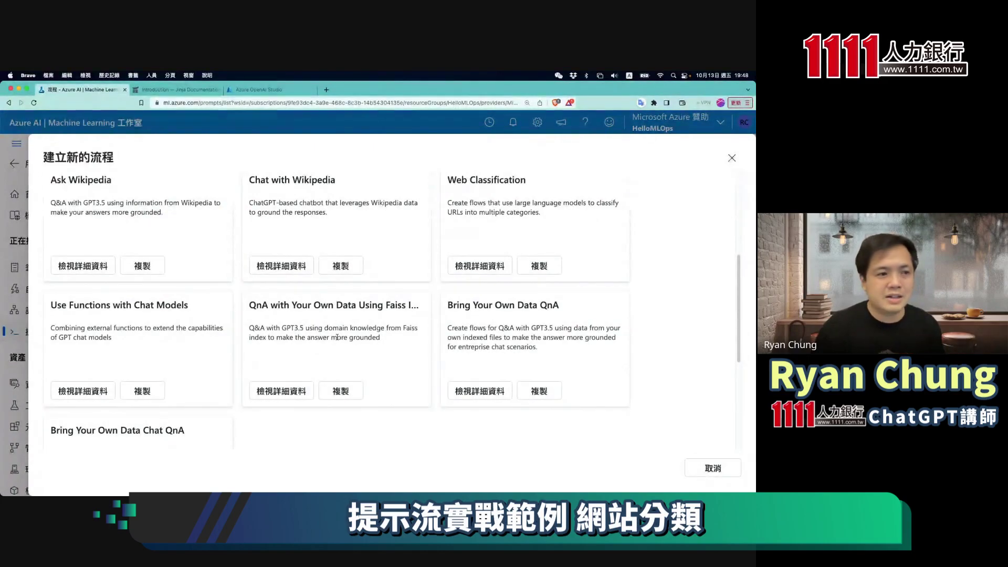
scroll(509, 273, "up", 1)
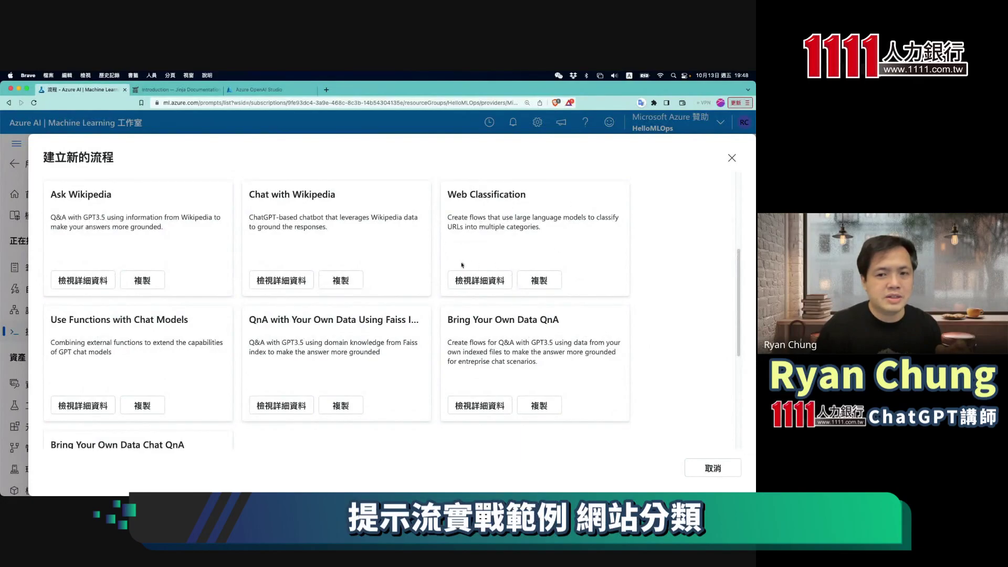
View the Web Classification template's details and read its learning goals, getting-started instructions and tools used
left_click(482, 284)
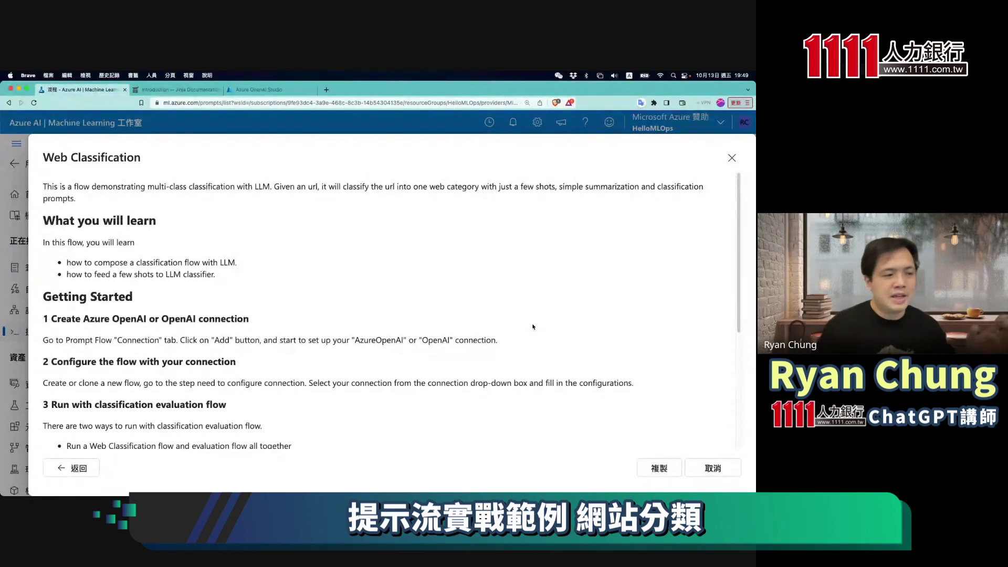
scroll(531, 326, "down", 3)
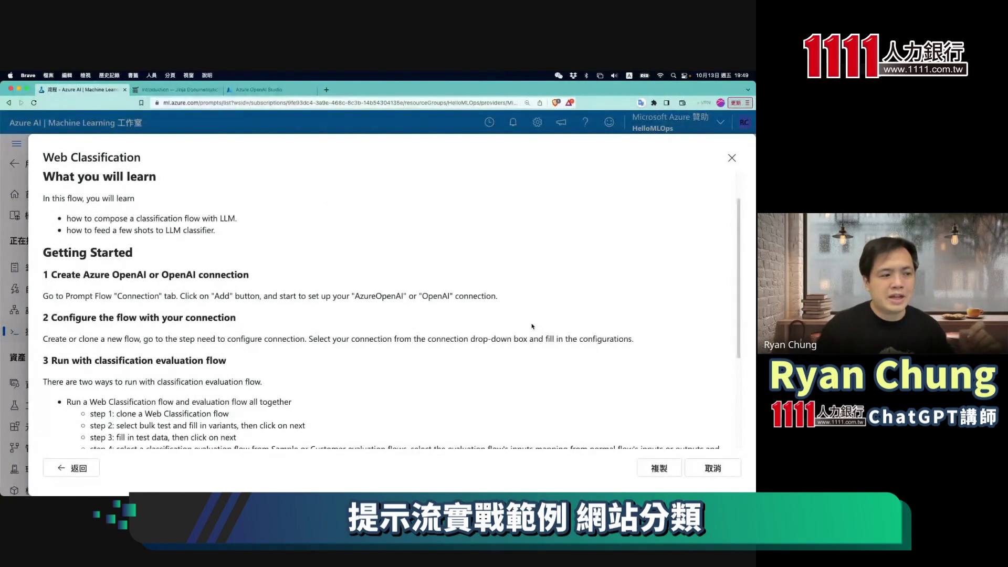
scroll(515, 329, "down", 3)
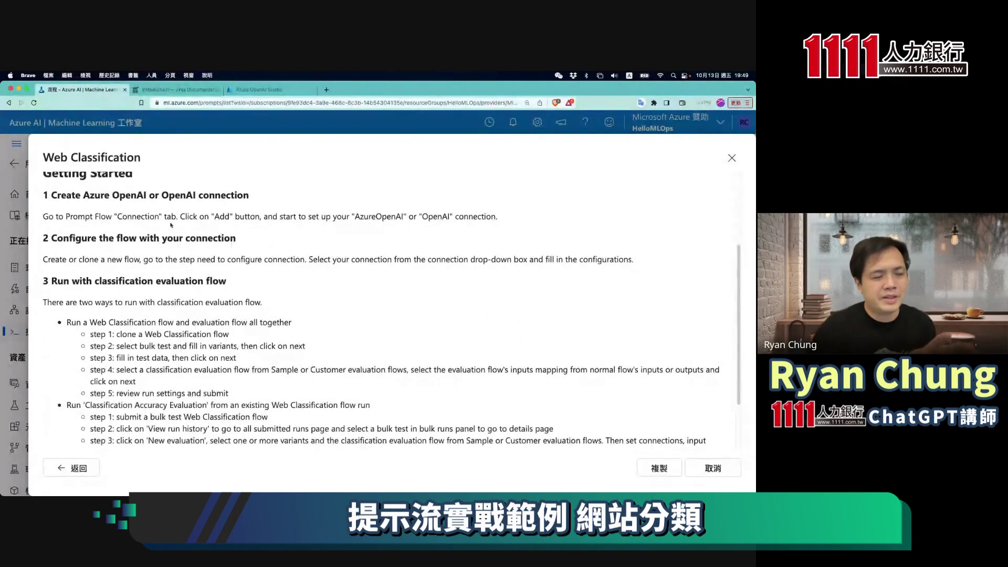
scroll(171, 225, "up", 1)
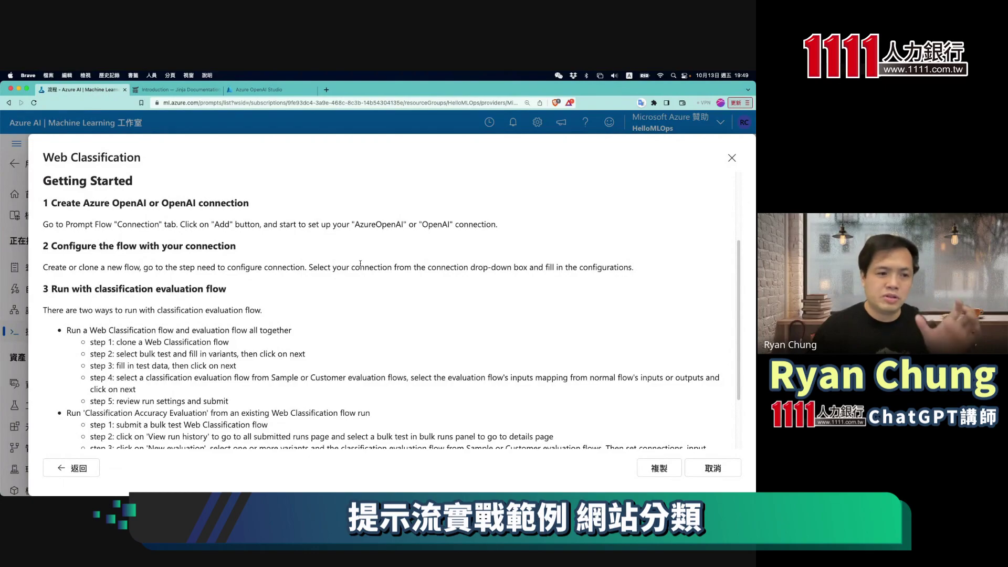
scroll(446, 278, "down", 3)
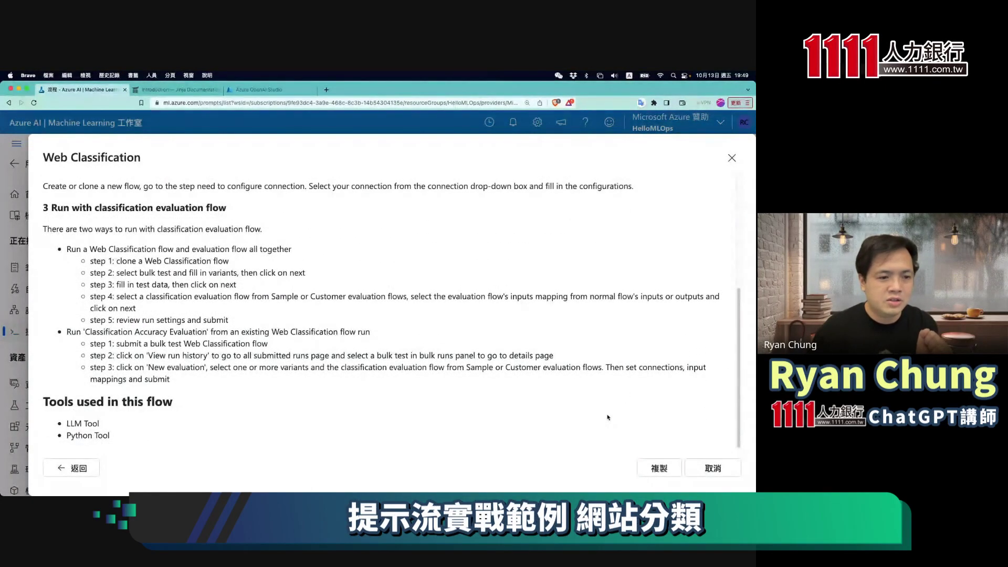
left_click(660, 469)
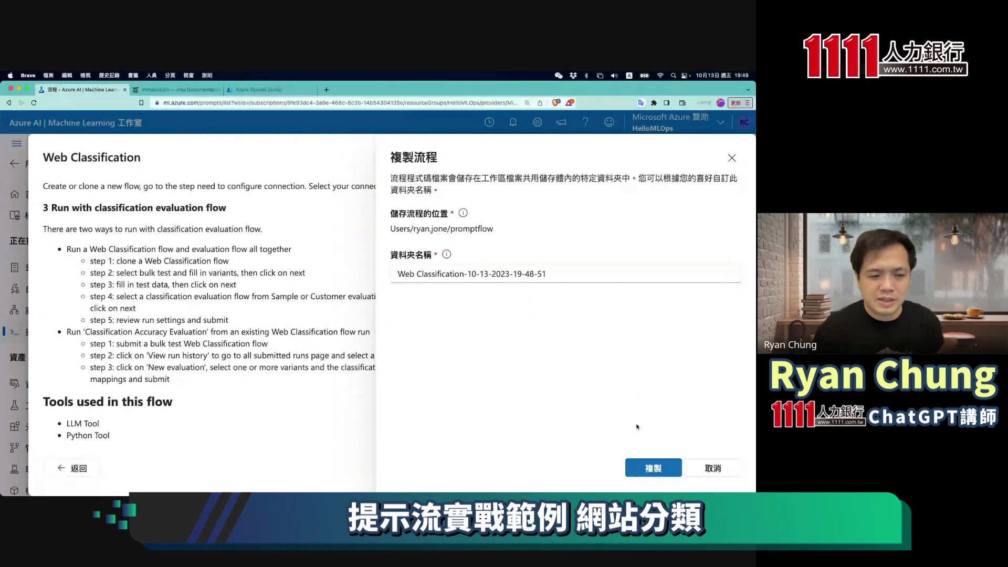
left_click(654, 468)
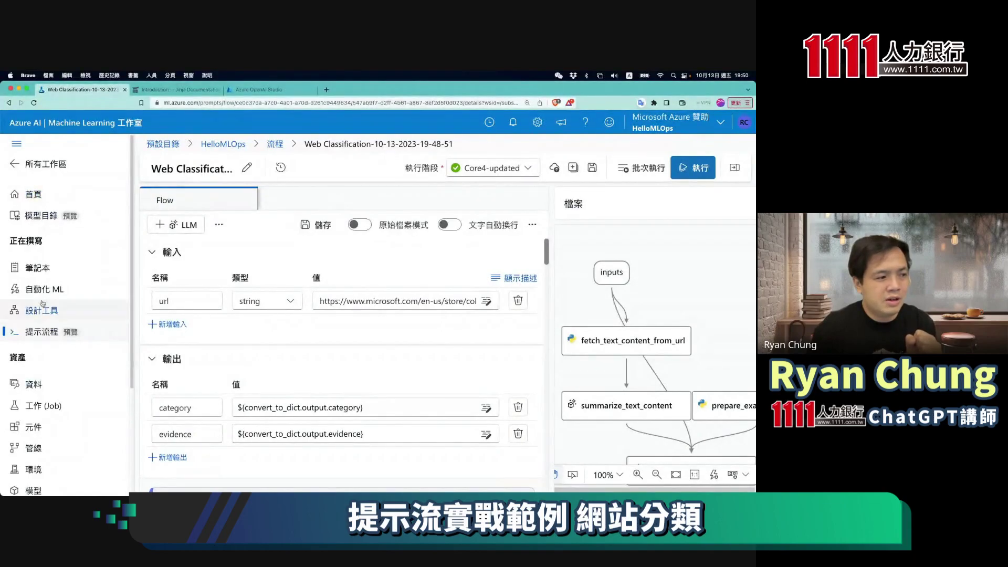
left_click(16, 146)
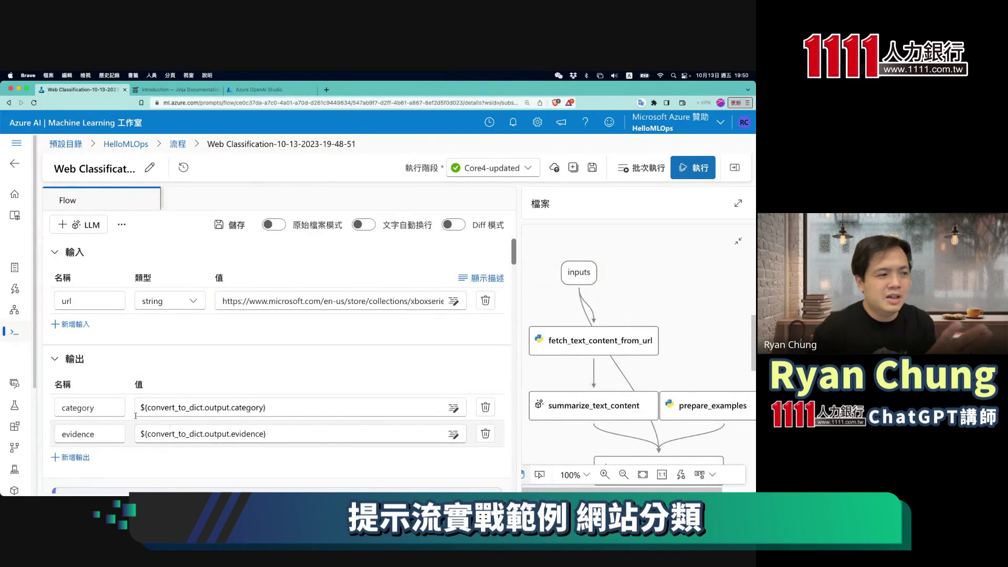
Examine the flow's inputs, outputs and nodes, from the fetch_text_content_from_url code through summarize_text_content to prepare_examples
scroll(409, 336, "down", 5)
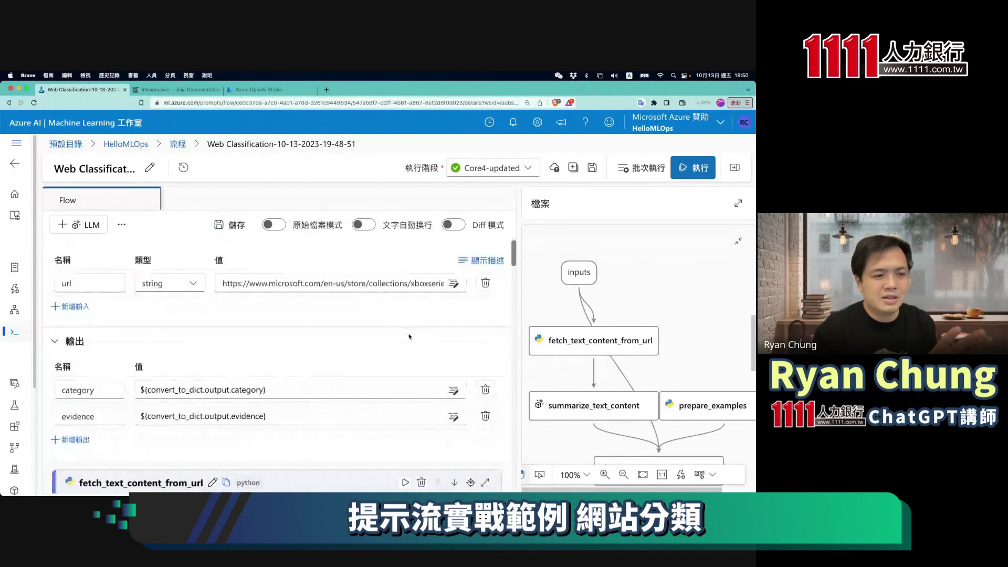
scroll(409, 336, "down", 3)
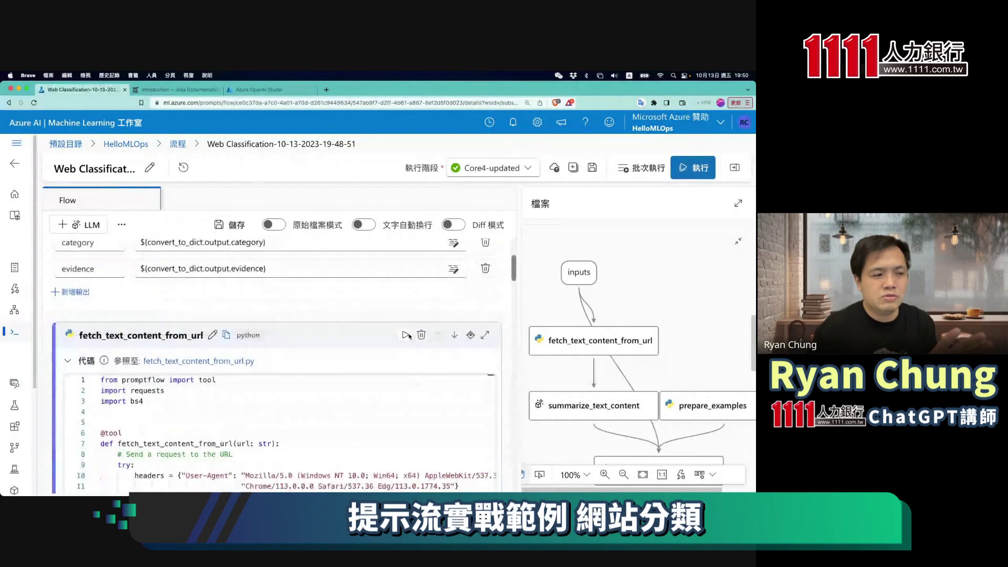
left_click(341, 323)
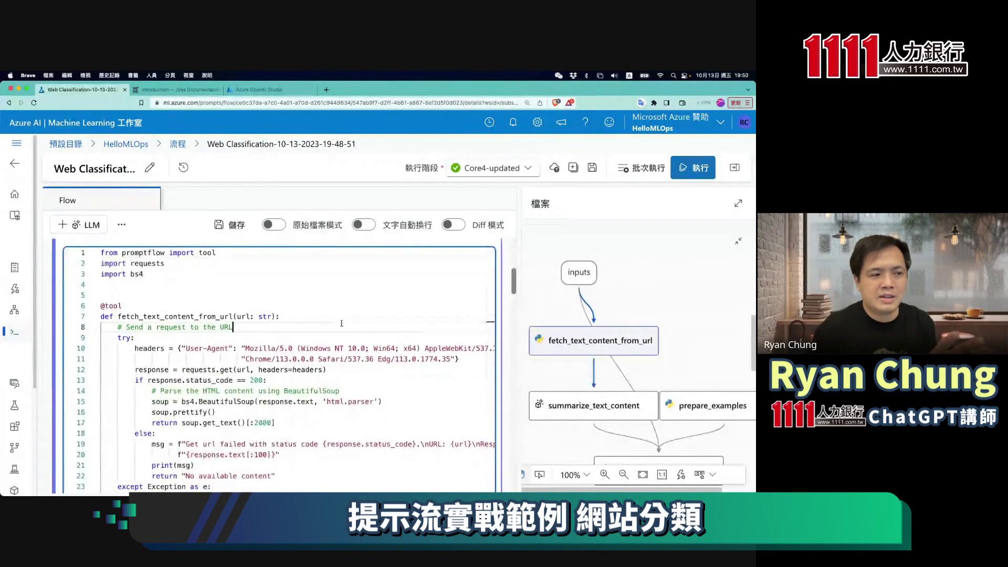
scroll(343, 323, "up", 1)
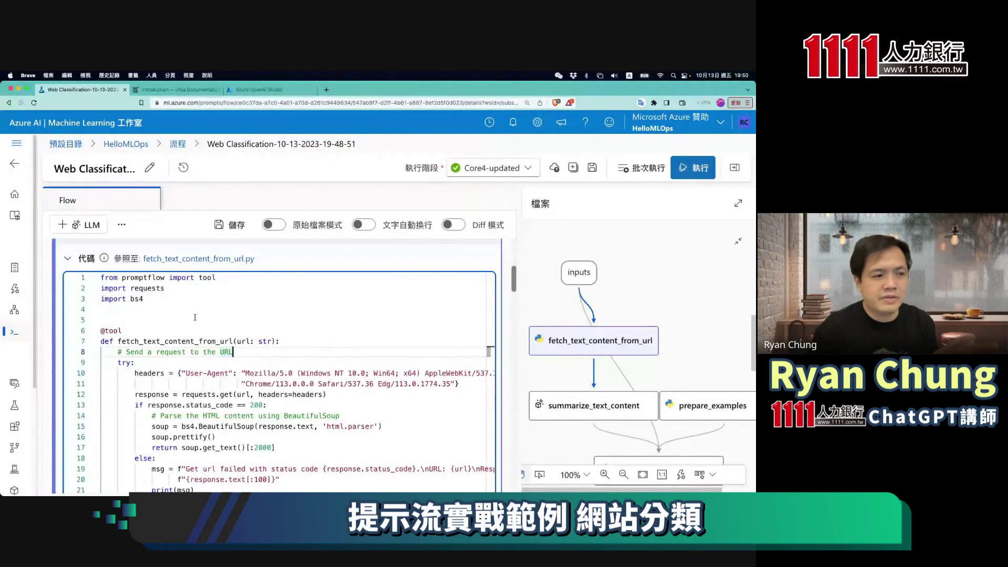
scroll(195, 317, "down", 4)
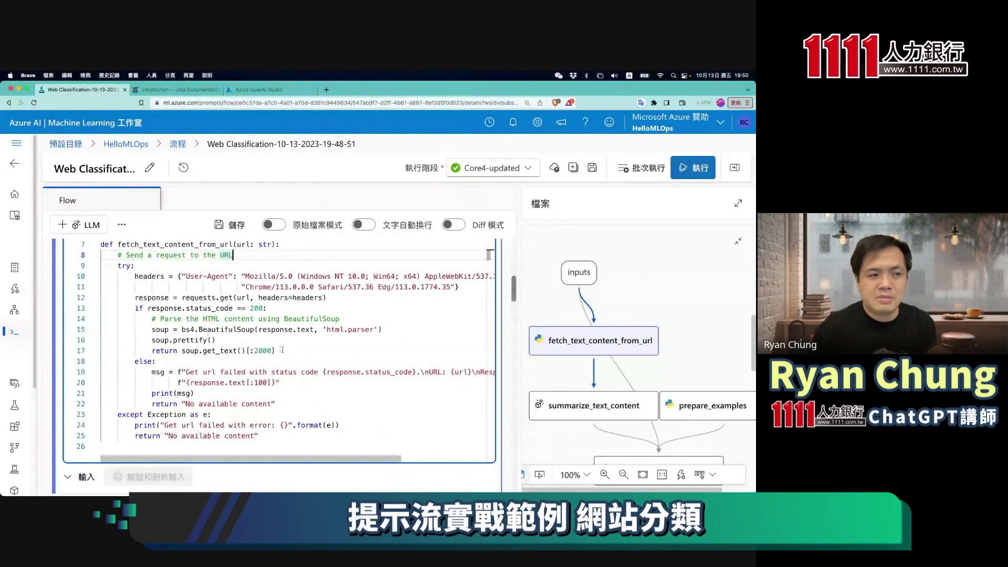
scroll(282, 349, "up", 3)
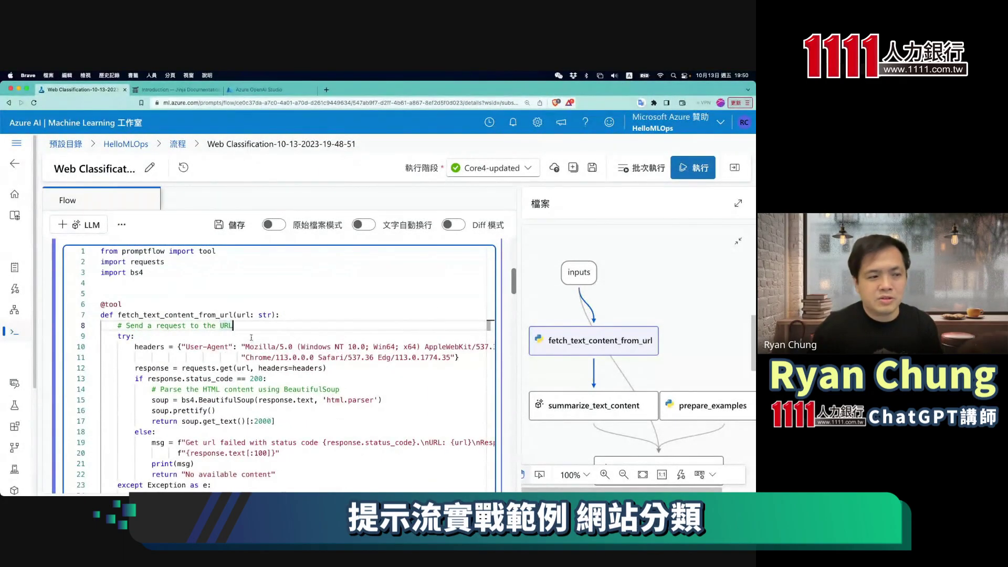
scroll(251, 338, "down", 6)
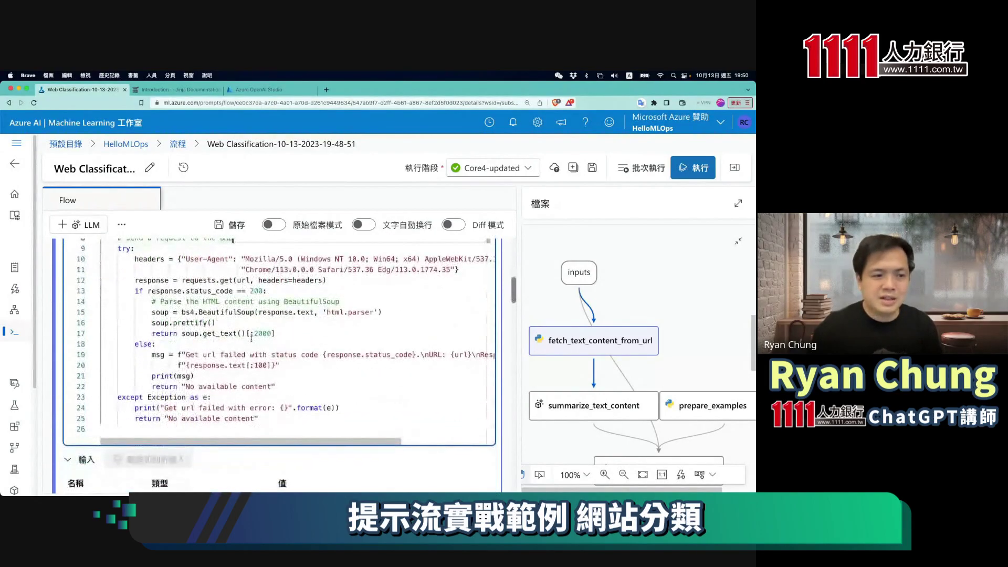
scroll(251, 343, "down", 4)
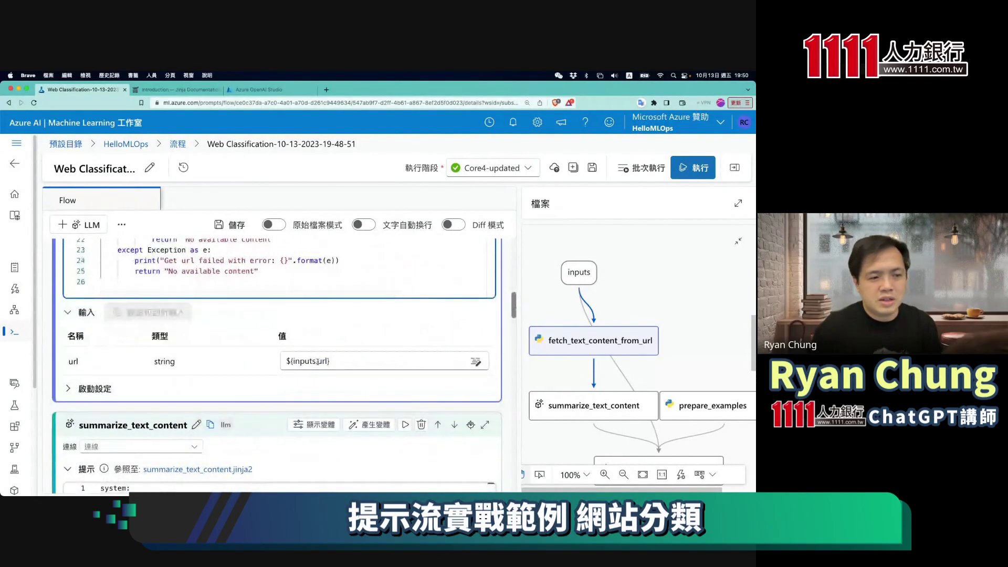
scroll(315, 357, "down", 7)
scroll(321, 362, "down", 10)
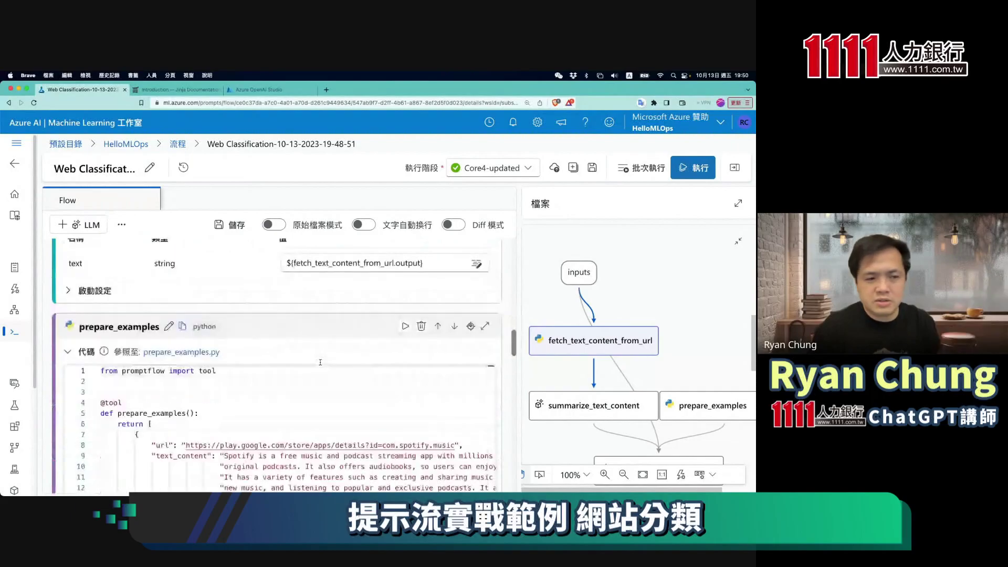
Enlarge the graph area and examine how the flow's nodes connect from inputs through classify_with_llm and convert_to_dict to outputs
left_click_drag(515, 321, 326, 324)
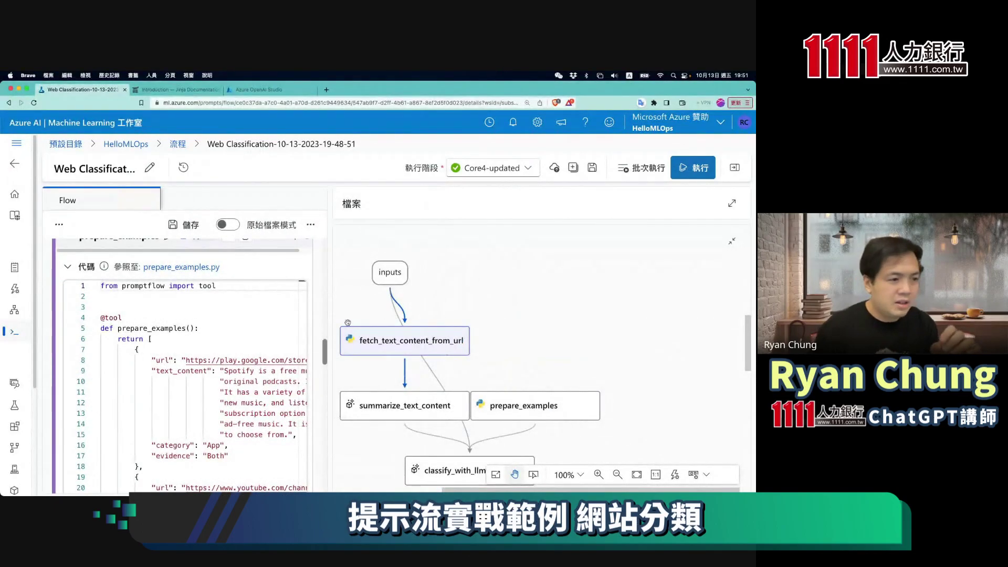
left_click_drag(325, 318, 233, 310)
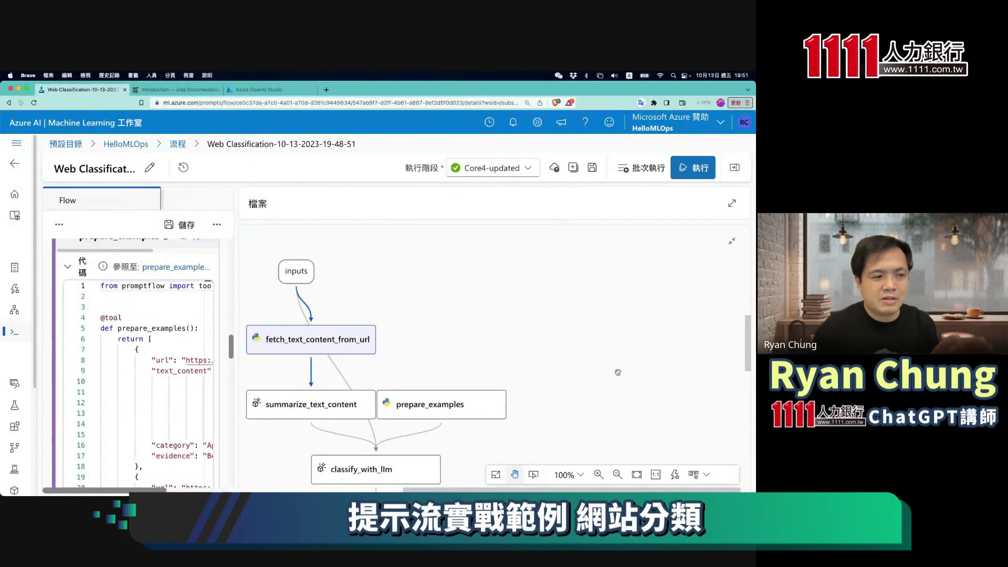
left_click_drag(615, 388, 670, 359)
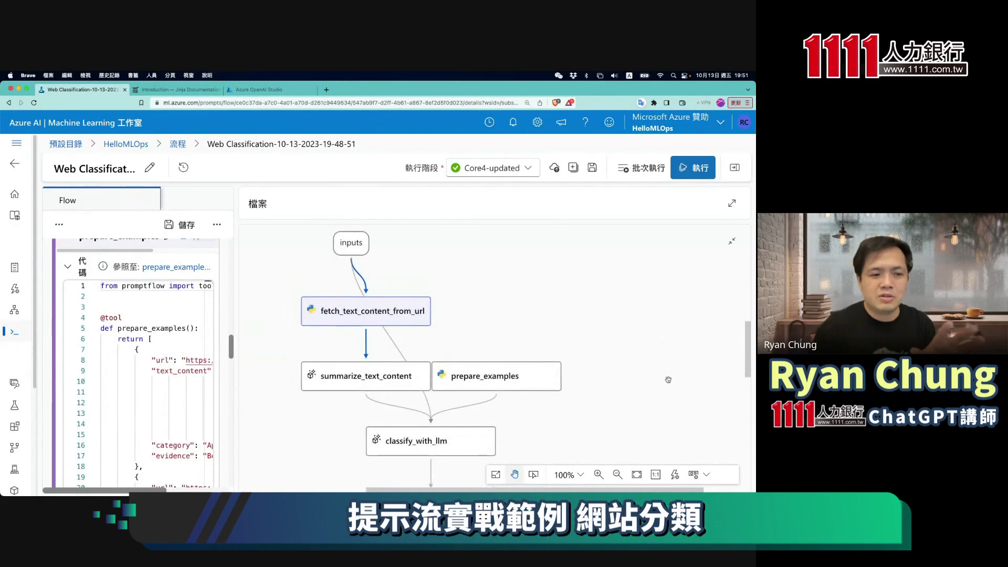
left_click(618, 476)
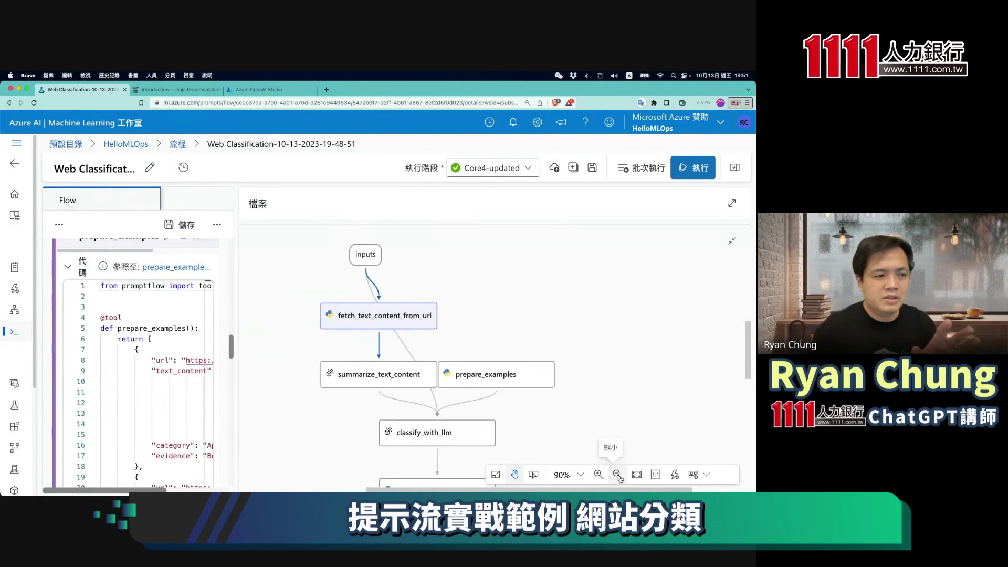
left_click(618, 476)
left_click_drag(620, 414, 612, 361)
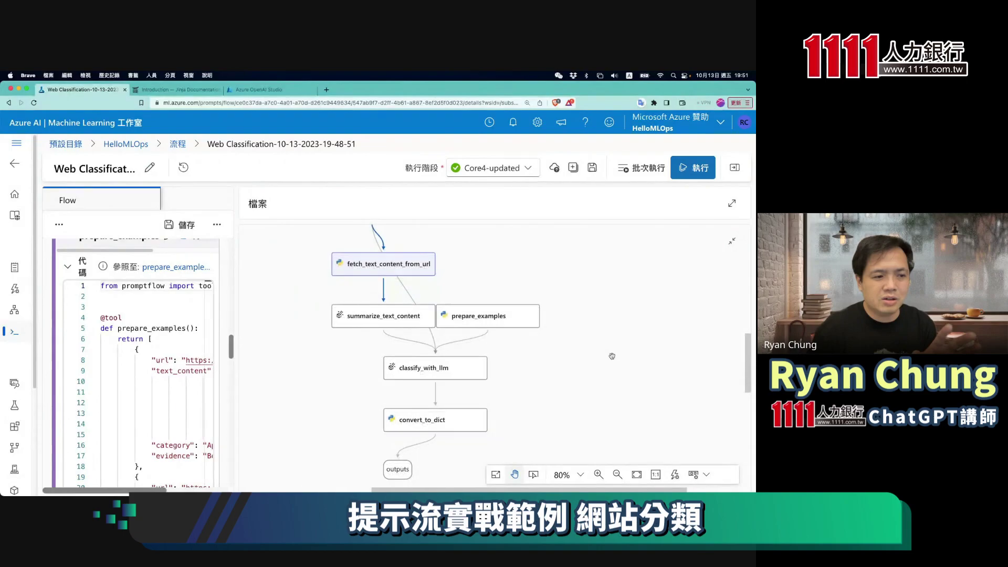
left_click(599, 474)
left_click(598, 474)
left_click(598, 474)
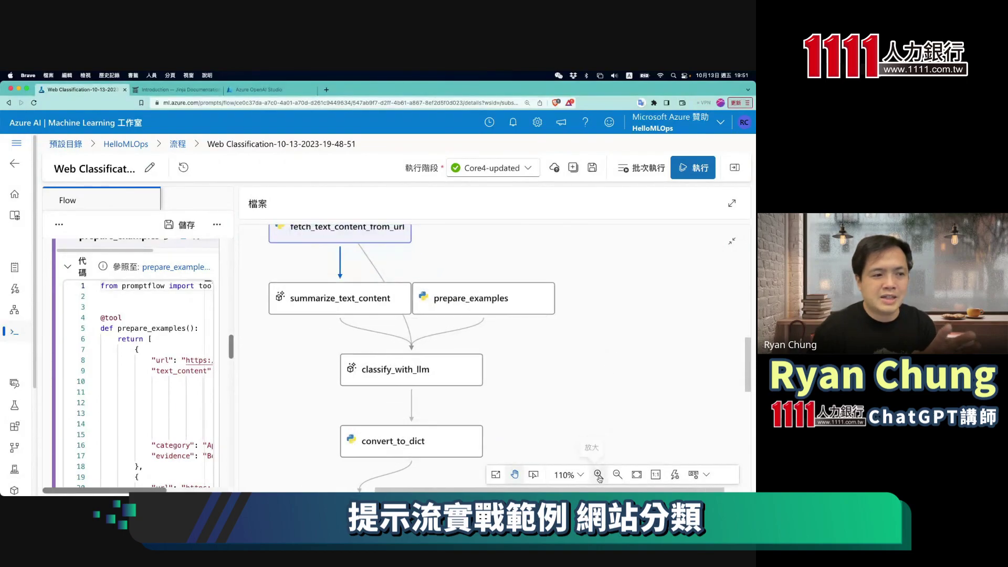
scroll(578, 387, "up", 5)
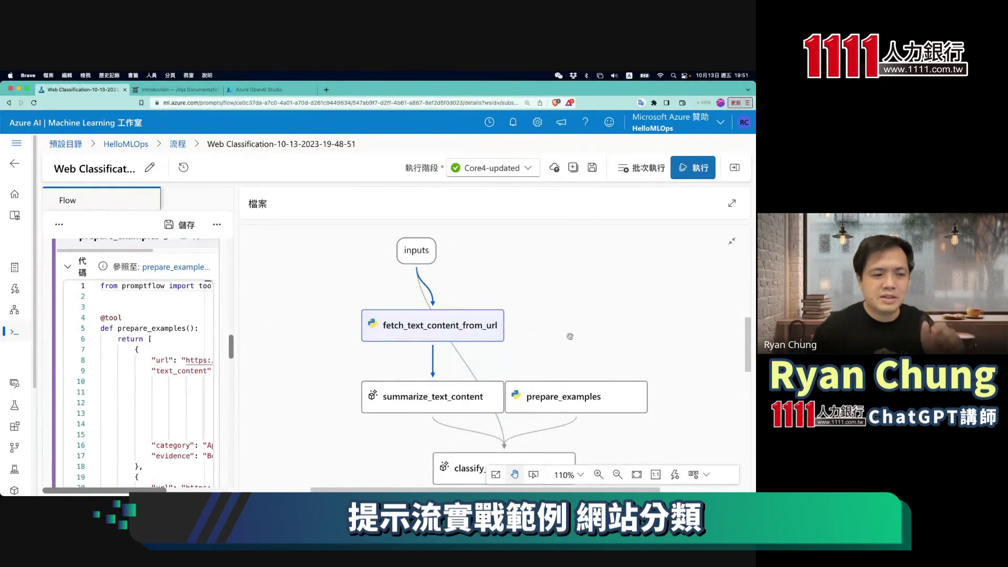
scroll(570, 336, "left", 4)
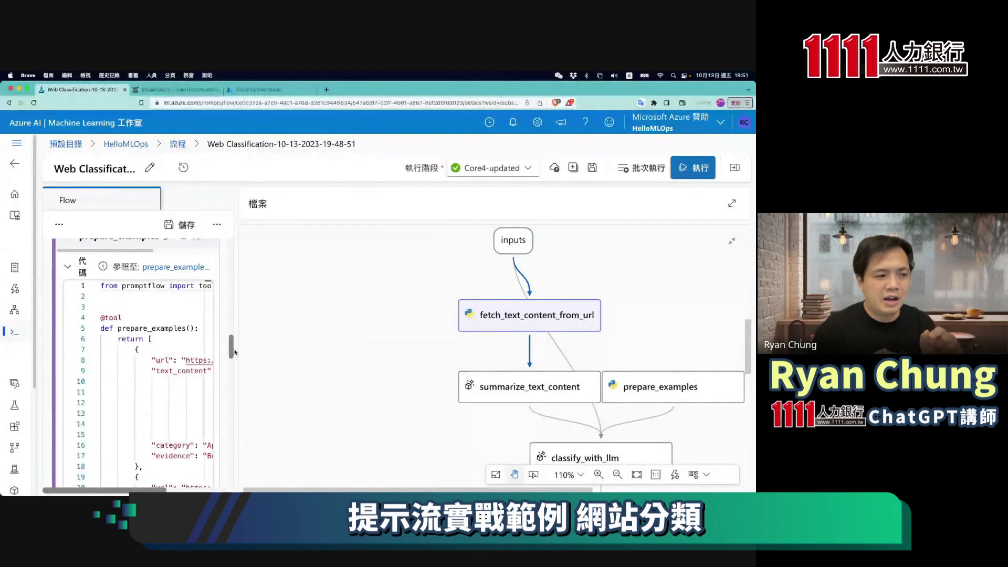
Widen the flow's code area beside the graph and set the graph zoom to 90%
left_click_drag(235, 351, 580, 348)
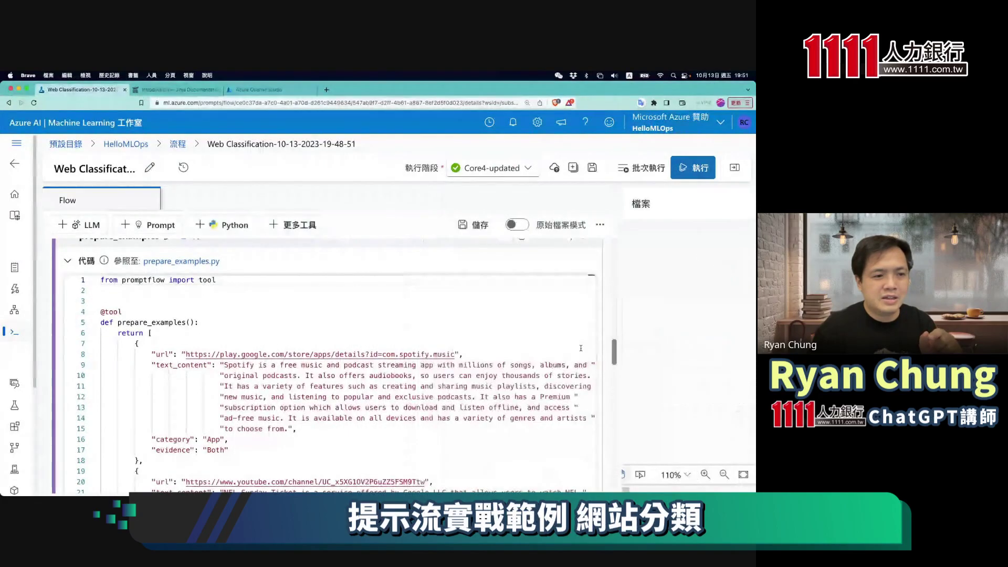
left_click(725, 475)
left_click(725, 476)
left_click_drag(619, 415, 508, 388)
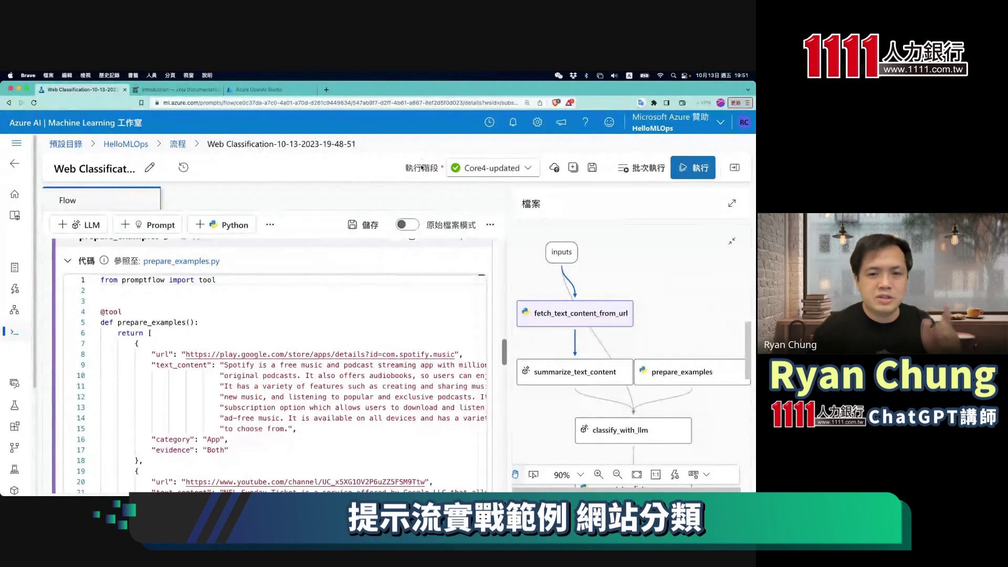
Check which runtimes are available for the flow, keeping Core4-updated selected
left_click(520, 168)
left_click(488, 144)
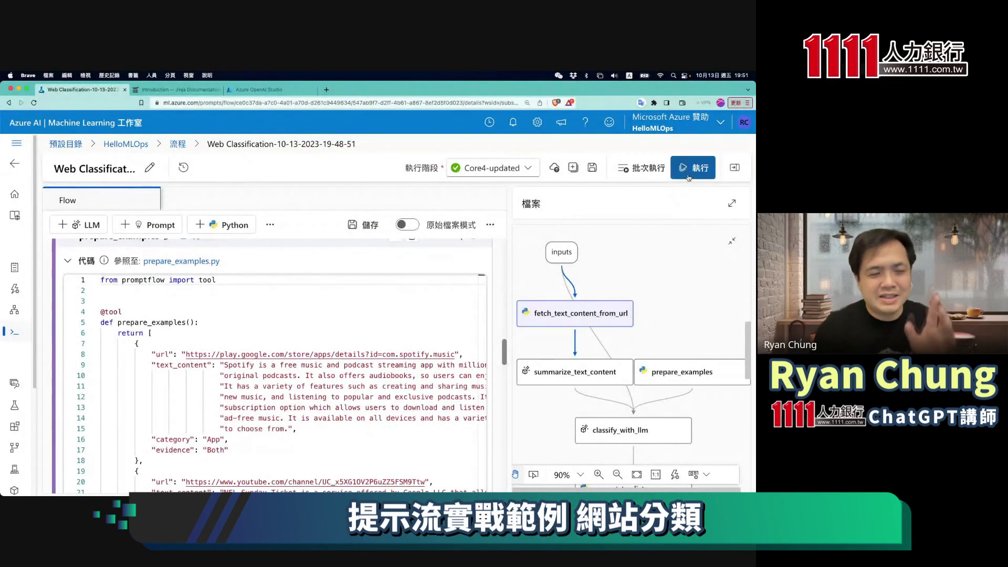
left_click(528, 172)
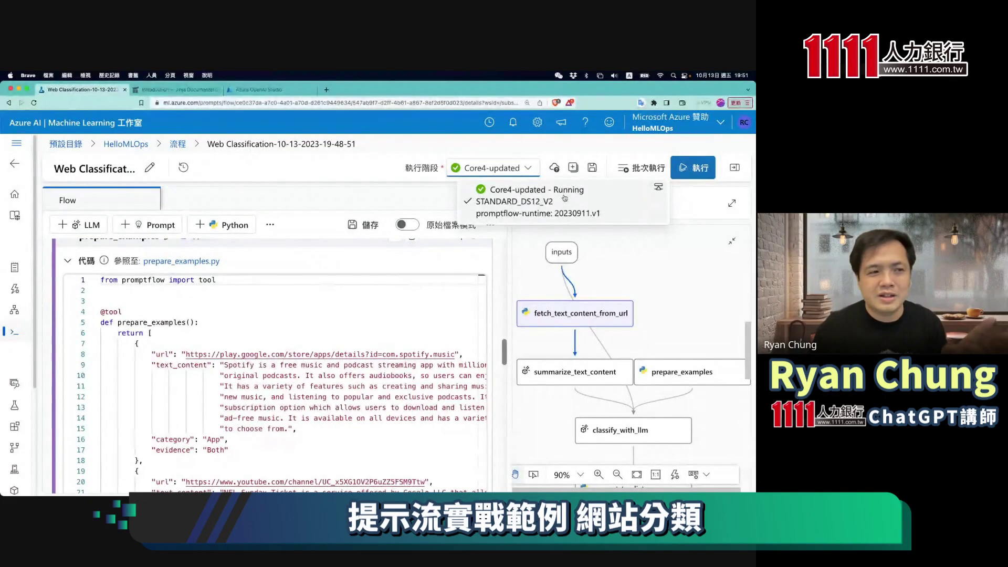
left_click(530, 169)
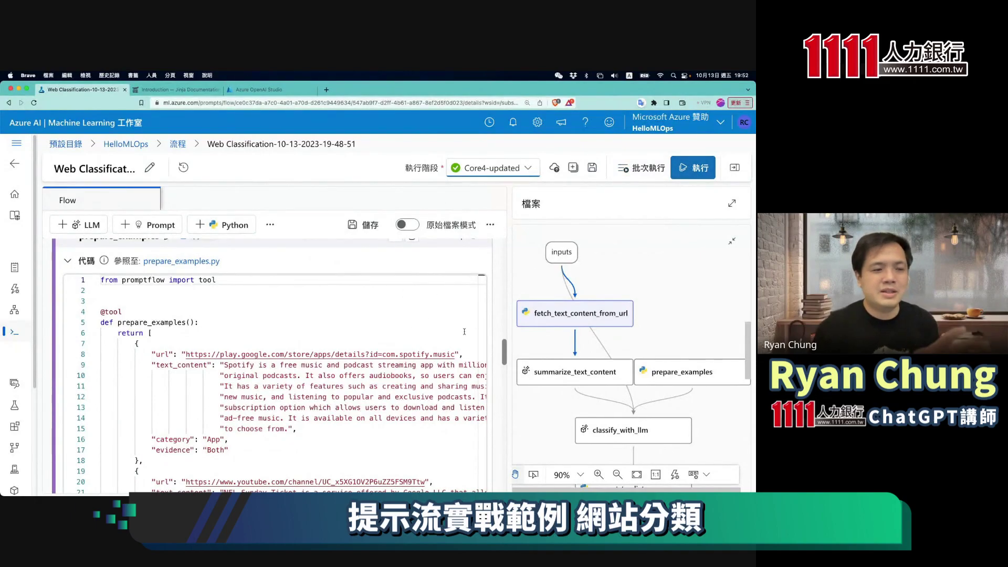
scroll(440, 361, "up", 15)
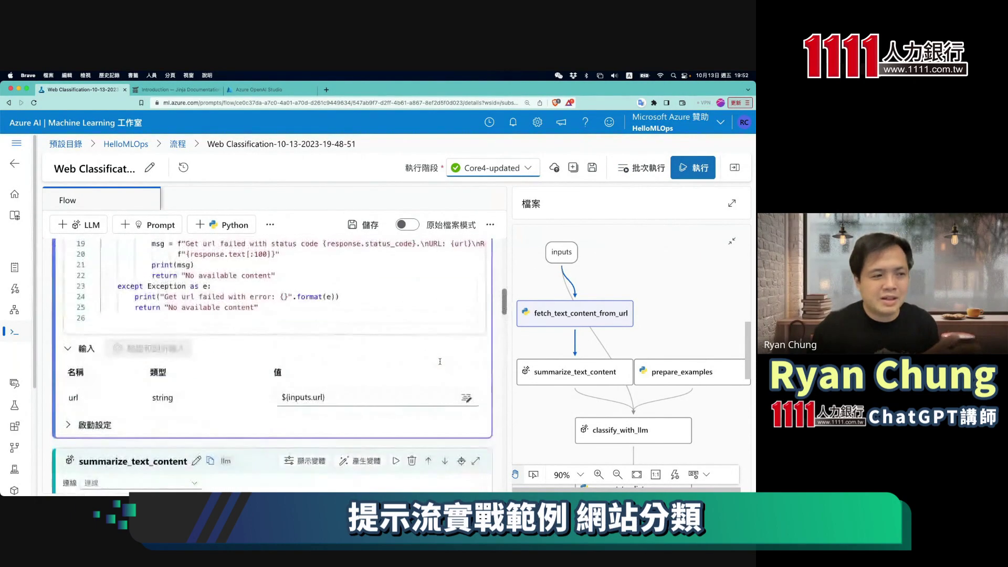
scroll(440, 361, "up", 5)
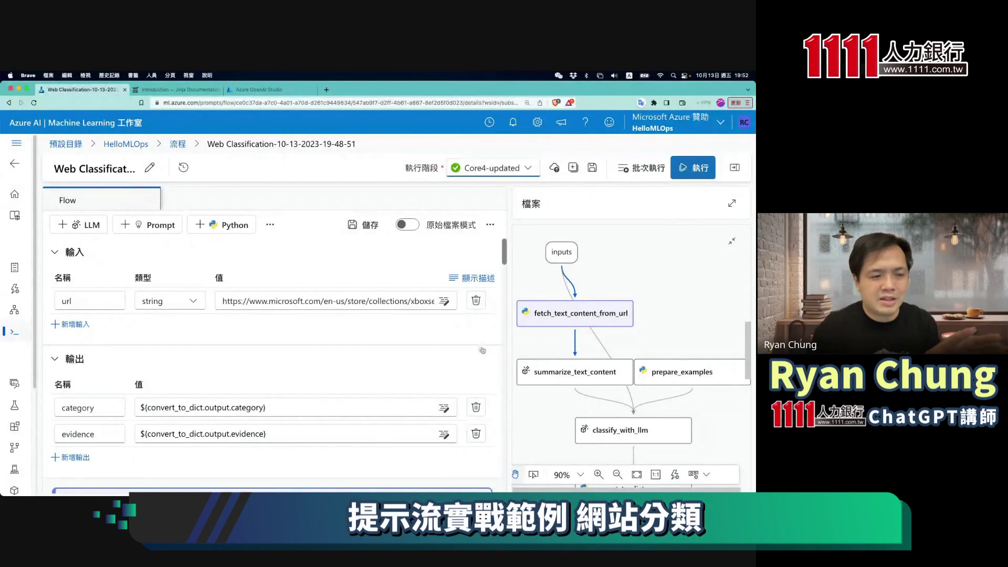
scroll(456, 349, "down", 6)
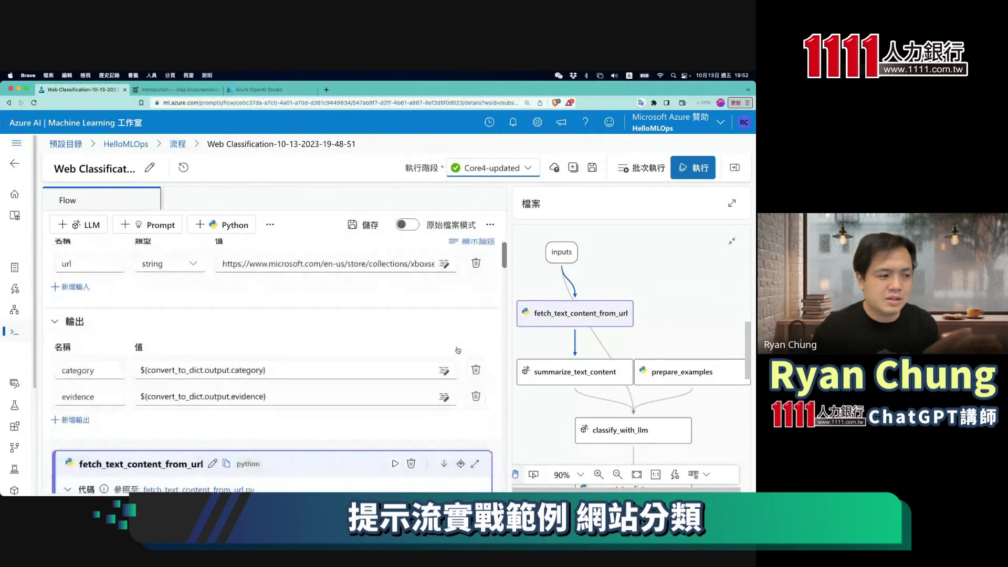
scroll(460, 351, "down", 5)
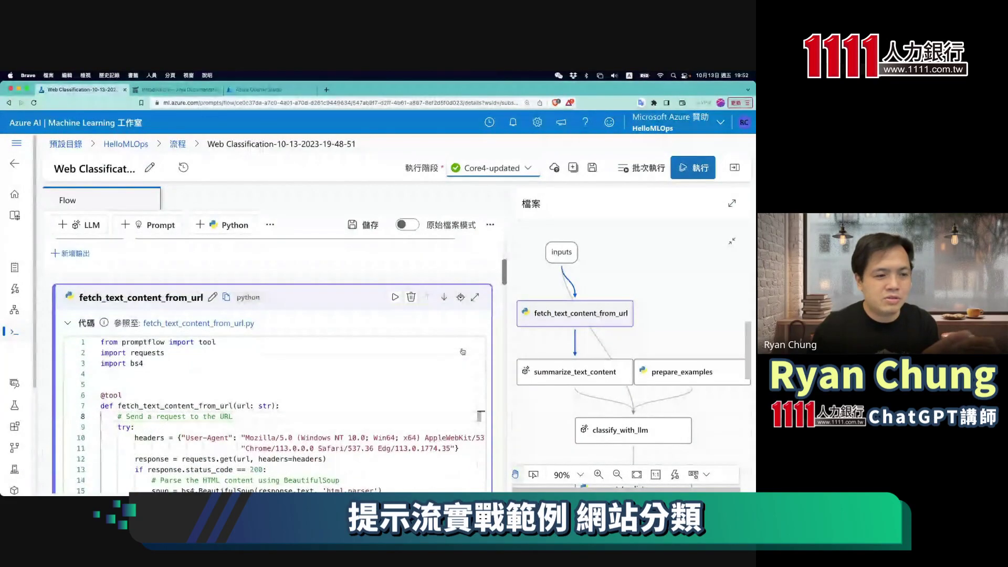
scroll(462, 352, "down", 3)
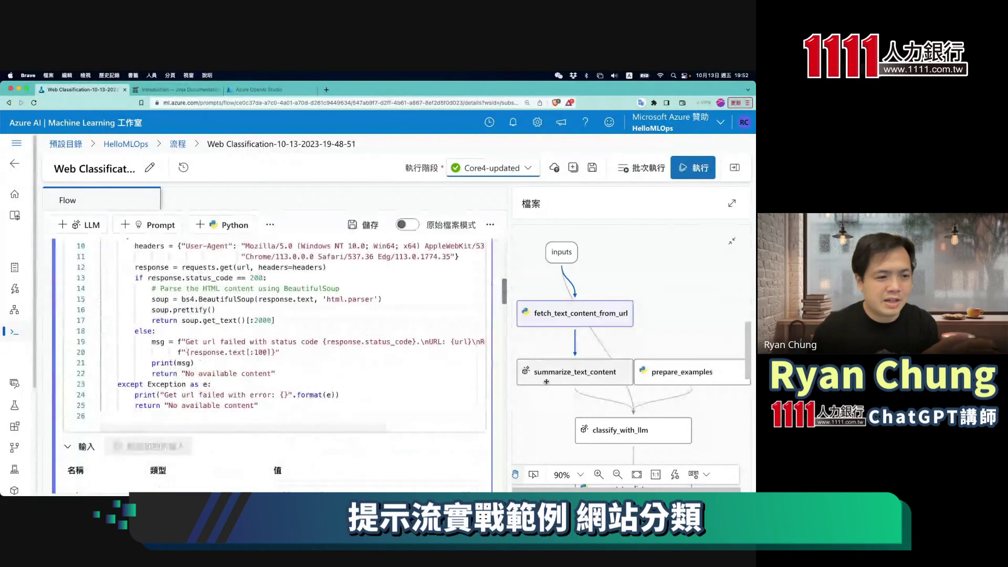
scroll(453, 346, "down", 3)
scroll(453, 347, "down", 4)
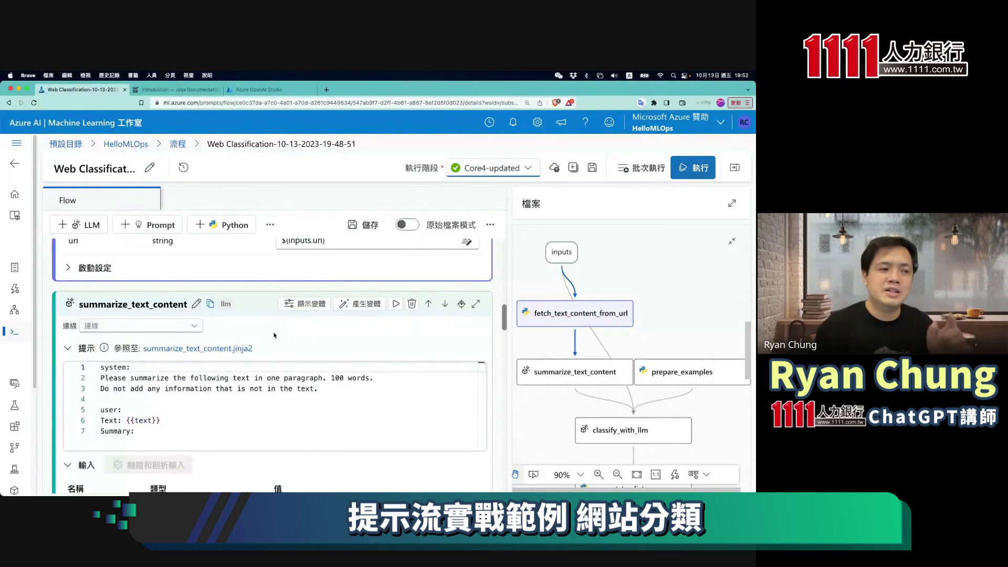
left_click(195, 326)
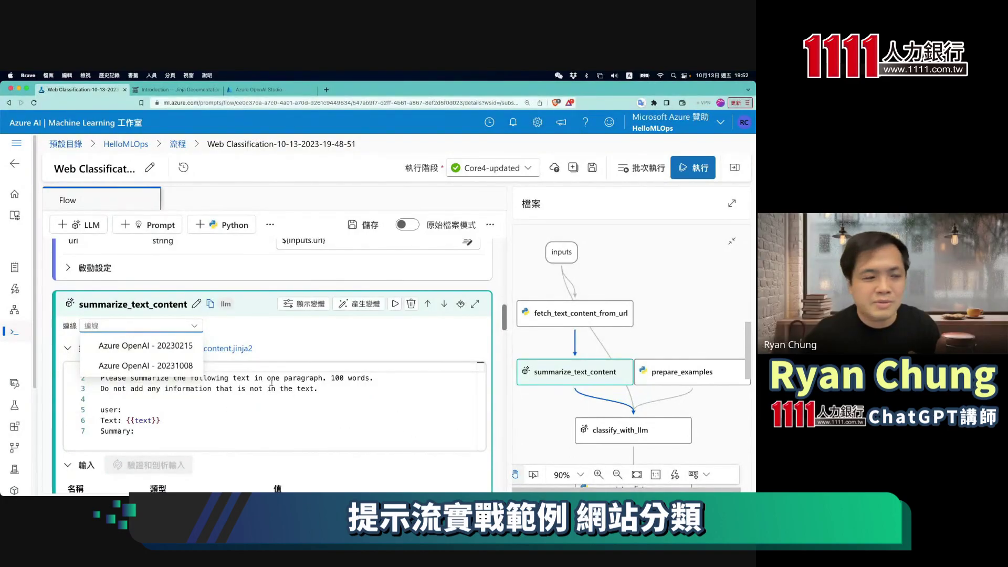
left_click(145, 348)
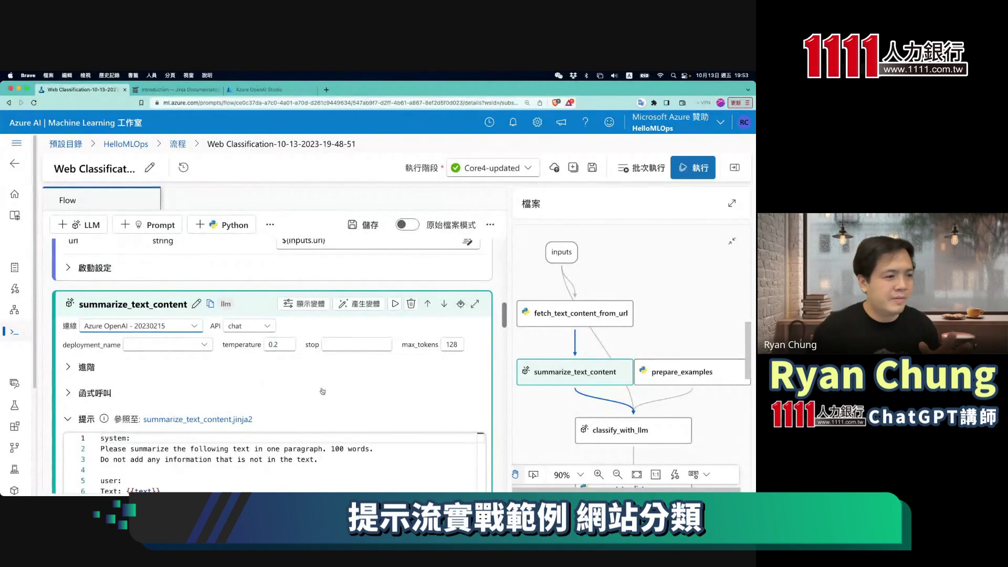
left_click(205, 346)
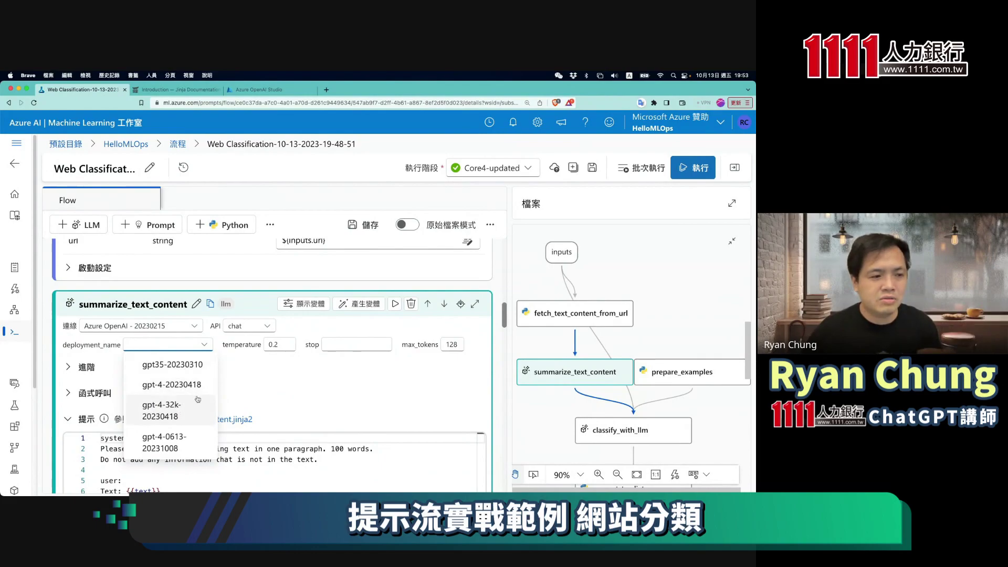
left_click(182, 371)
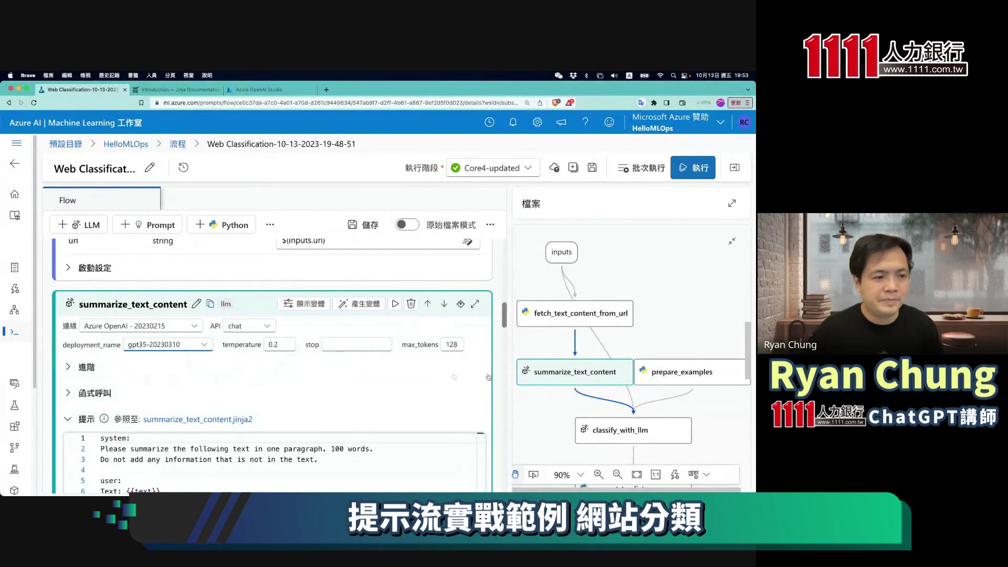
scroll(494, 376, "down", 3)
scroll(494, 375, "down", 10)
scroll(493, 376, "down", 10)
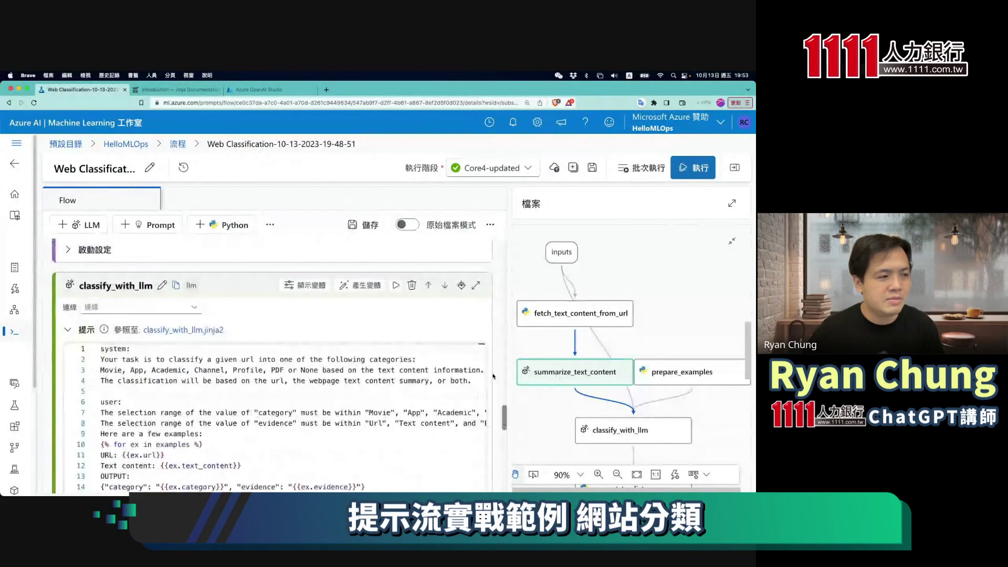
scroll(494, 376, "down", 1)
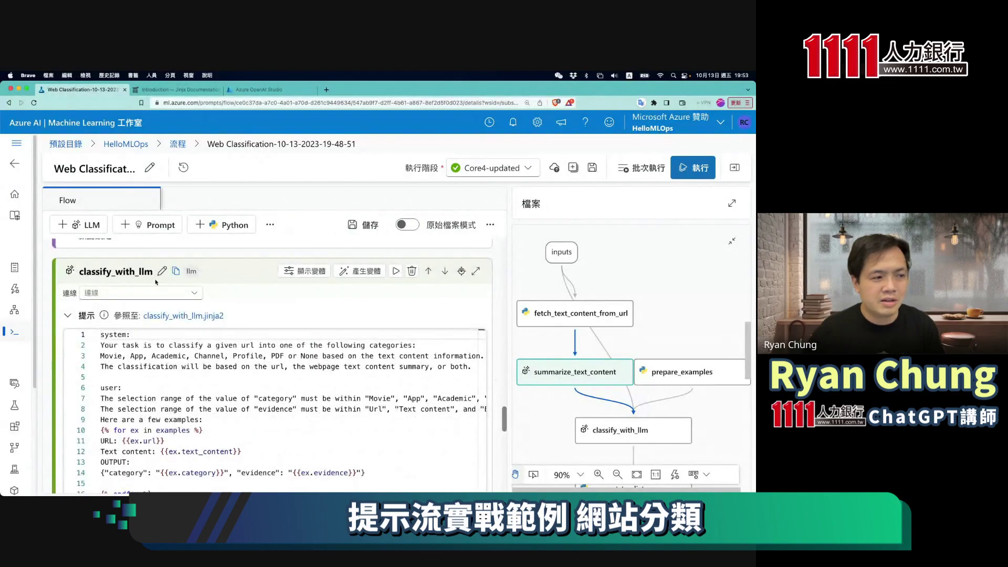
scroll(569, 364, "down", 3)
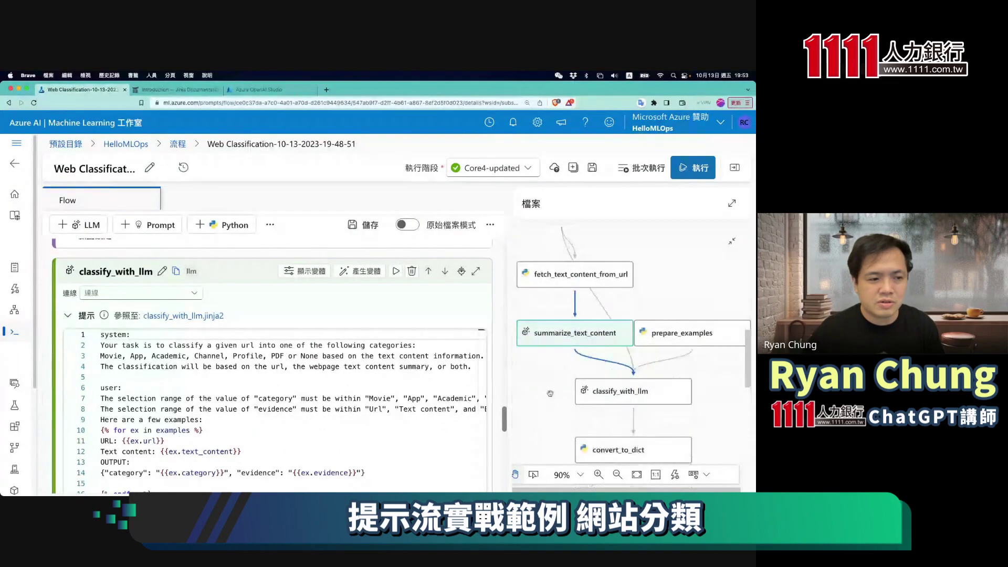
left_click(593, 362)
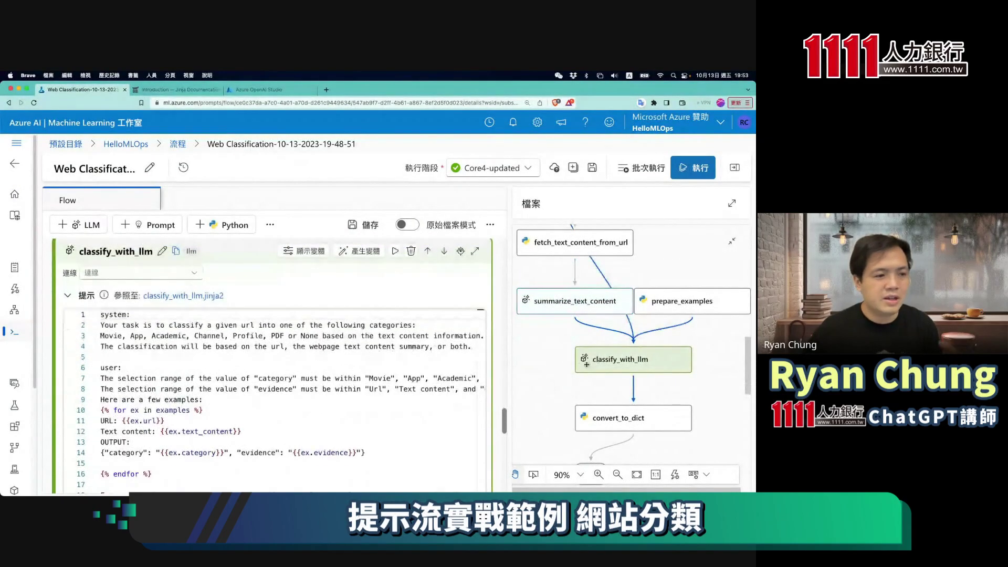
left_click(194, 274)
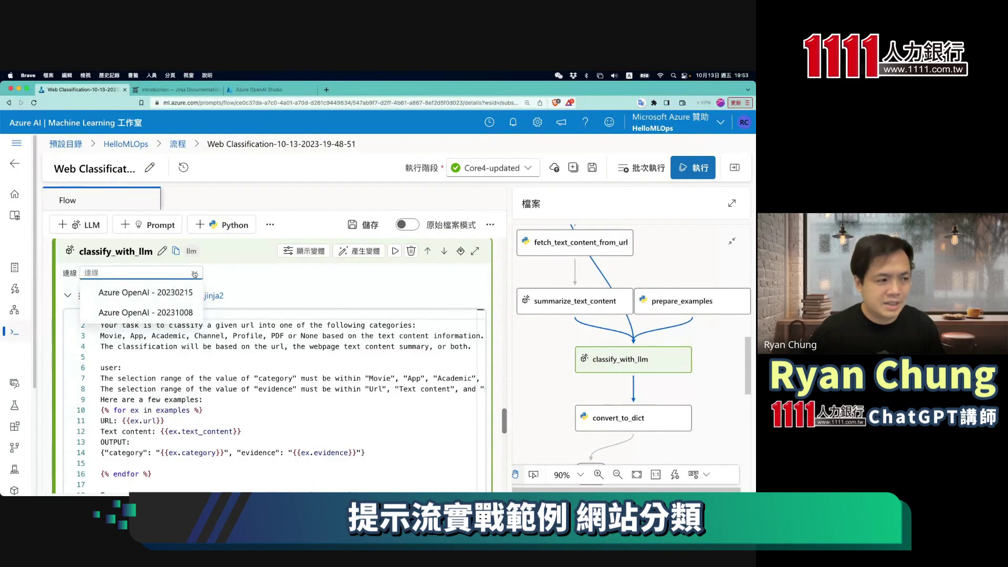
left_click(157, 295)
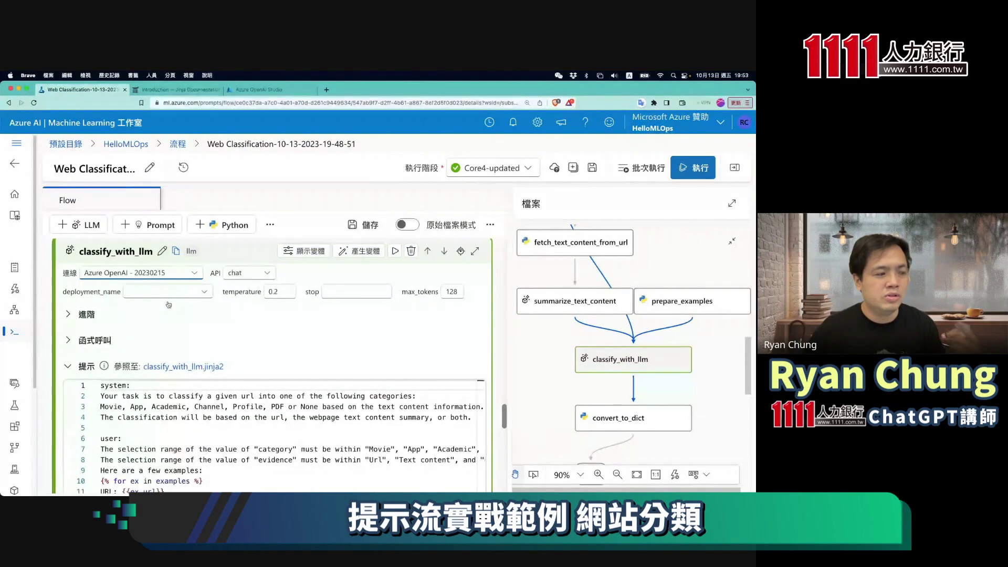
left_click(208, 294)
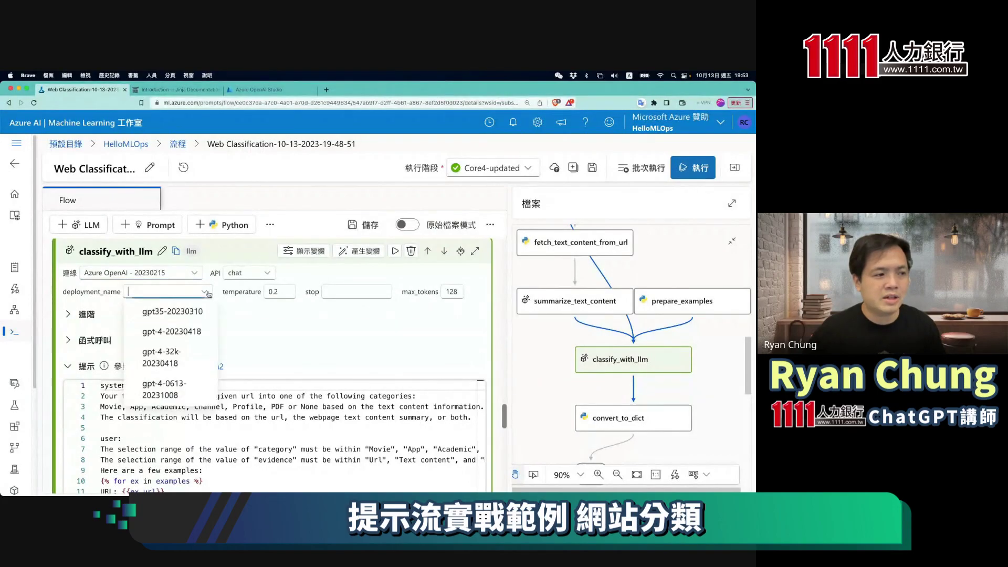
left_click(172, 311)
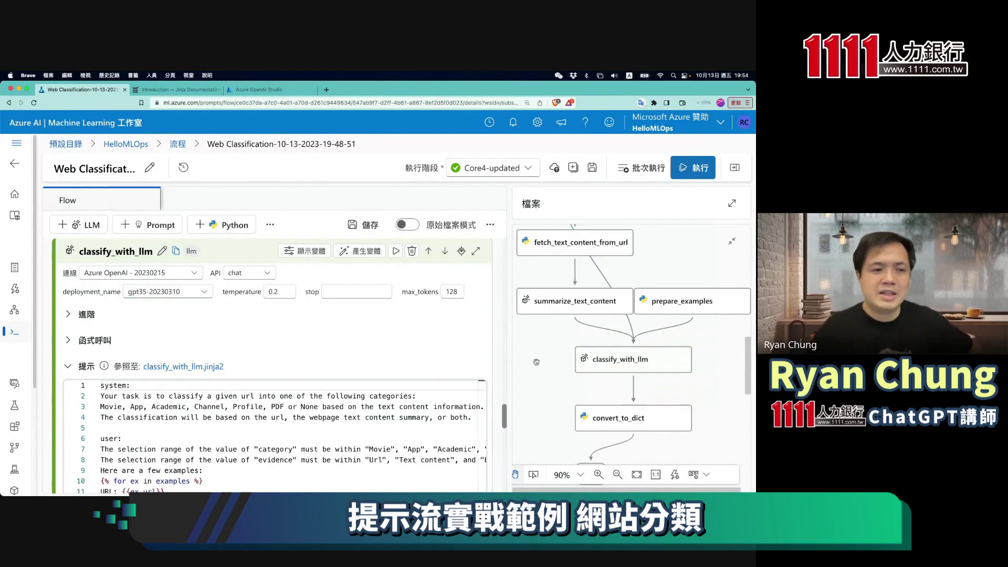
Run the whole flow and inspect the full output of the convert_to_dict node
scroll(536, 362, "up", 1)
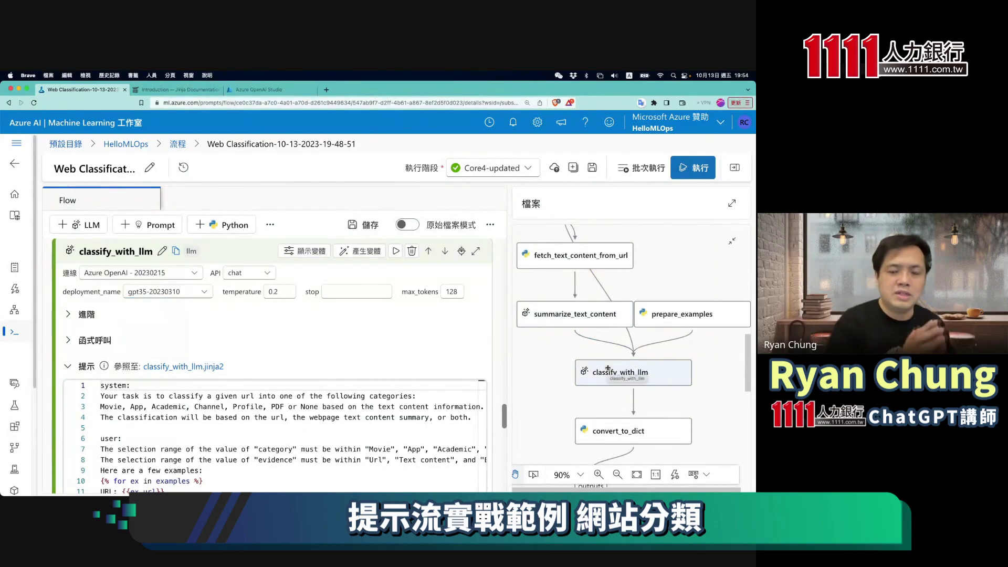
left_click(695, 168)
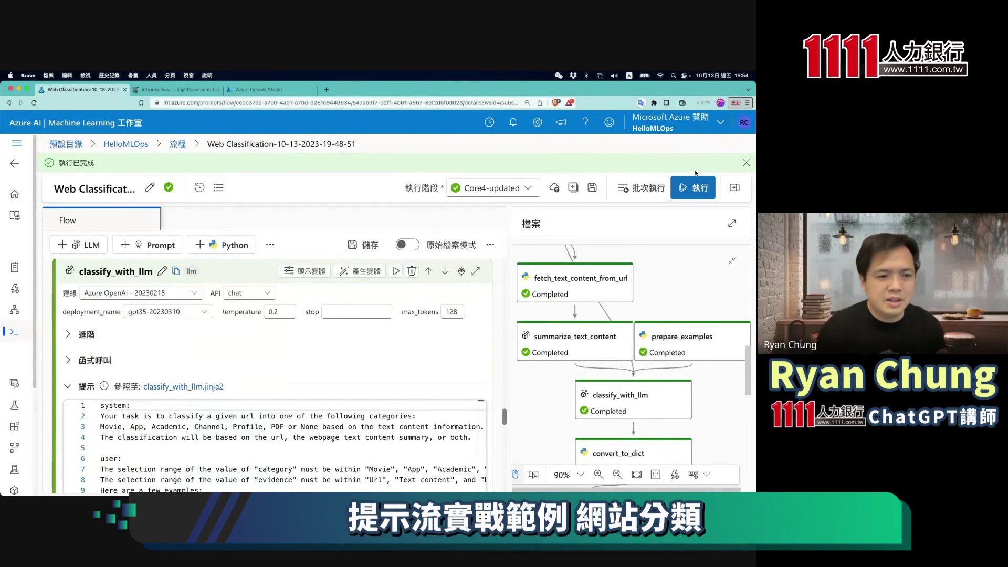
scroll(489, 374, "up", 1)
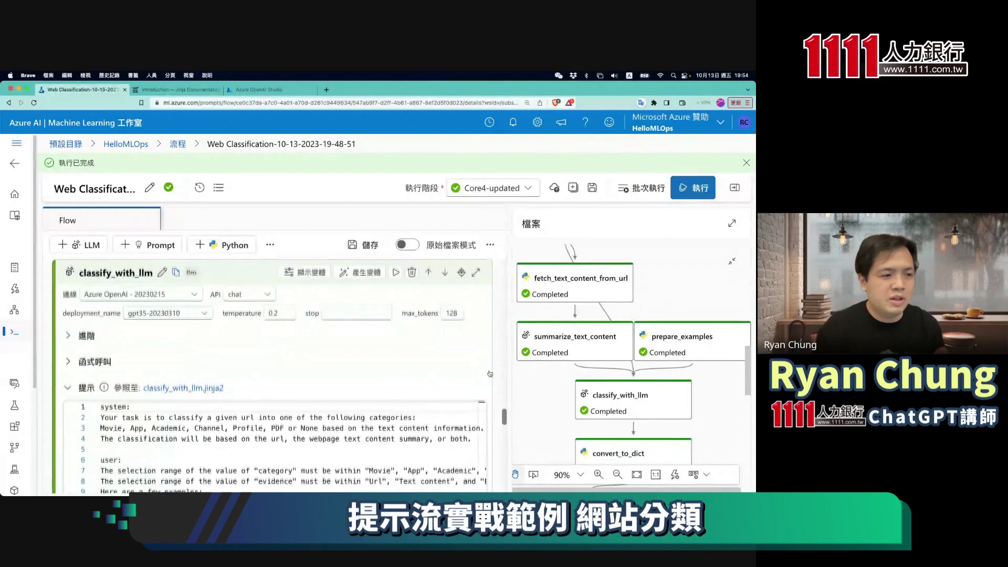
scroll(490, 374, "up", 20)
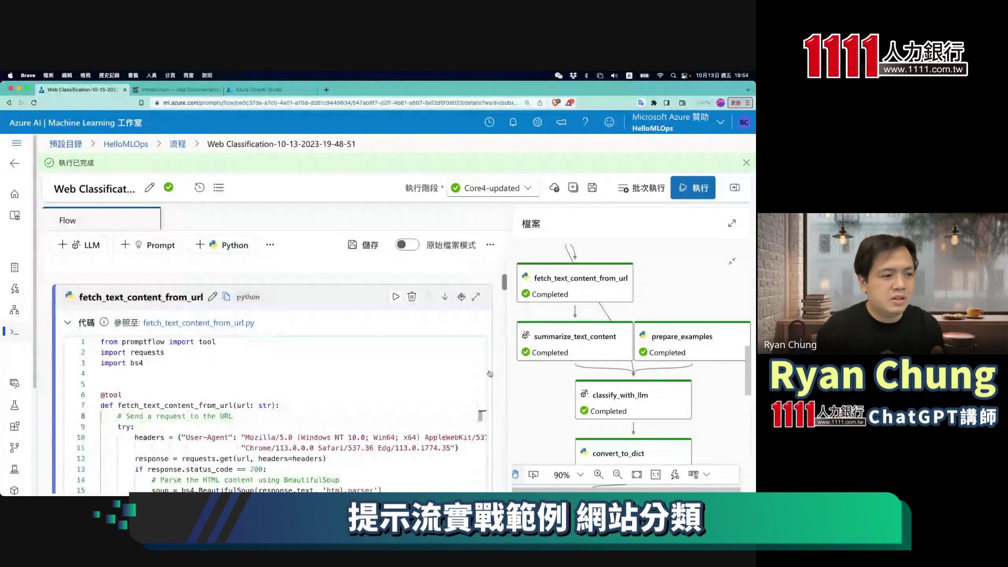
scroll(490, 374, "up", 10)
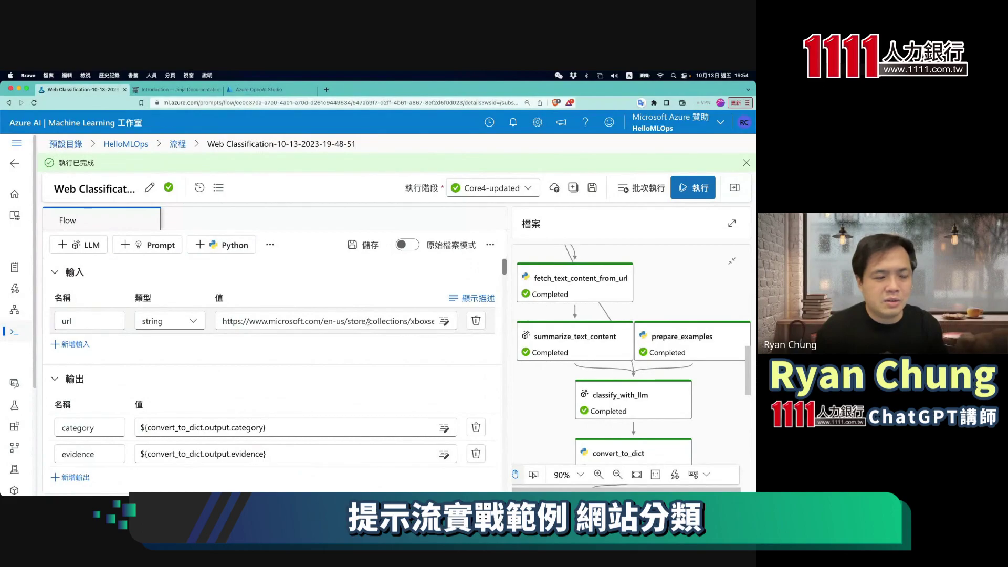
scroll(448, 330, "down", 20)
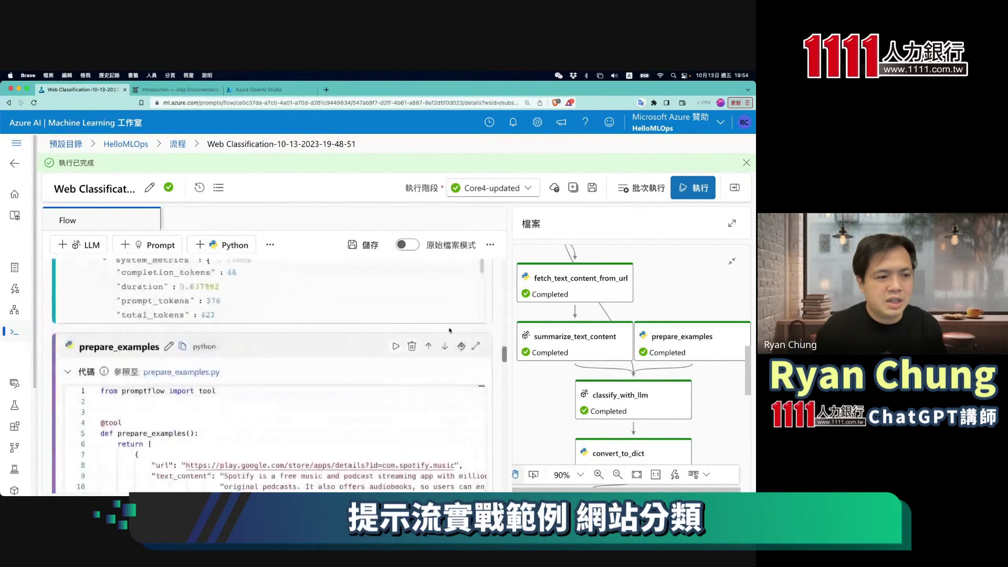
scroll(471, 345, "down", 10)
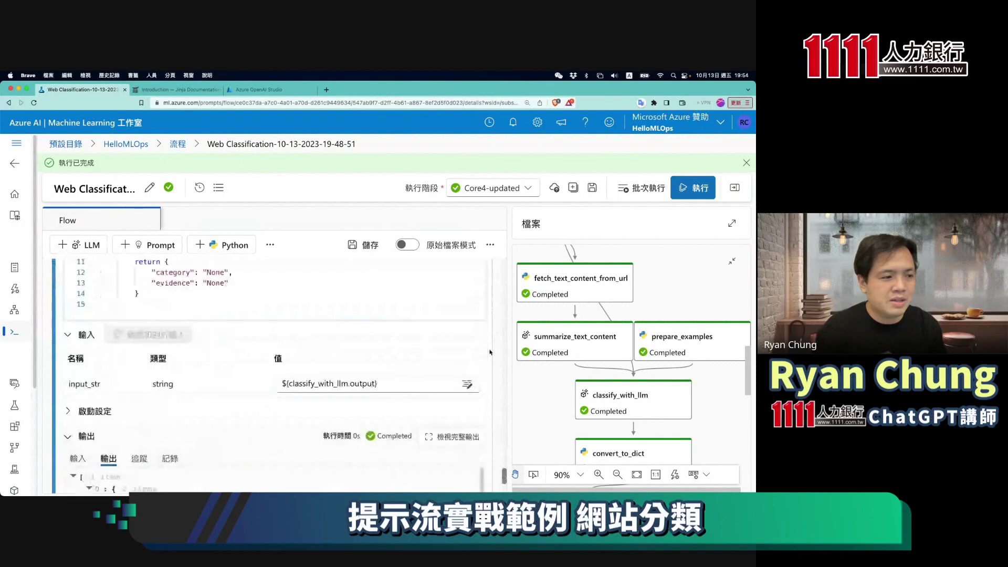
scroll(489, 352, "up", 2)
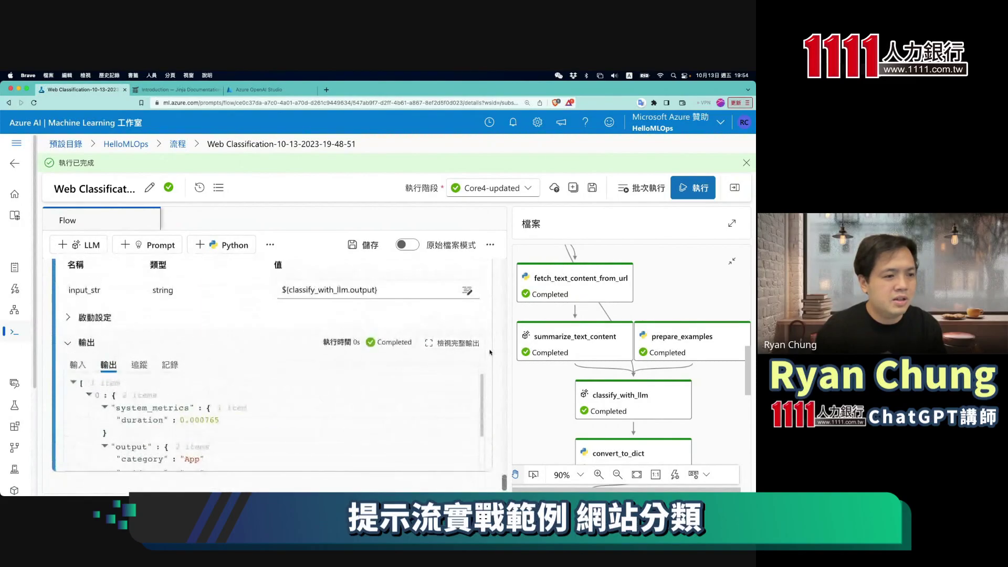
left_click(458, 344)
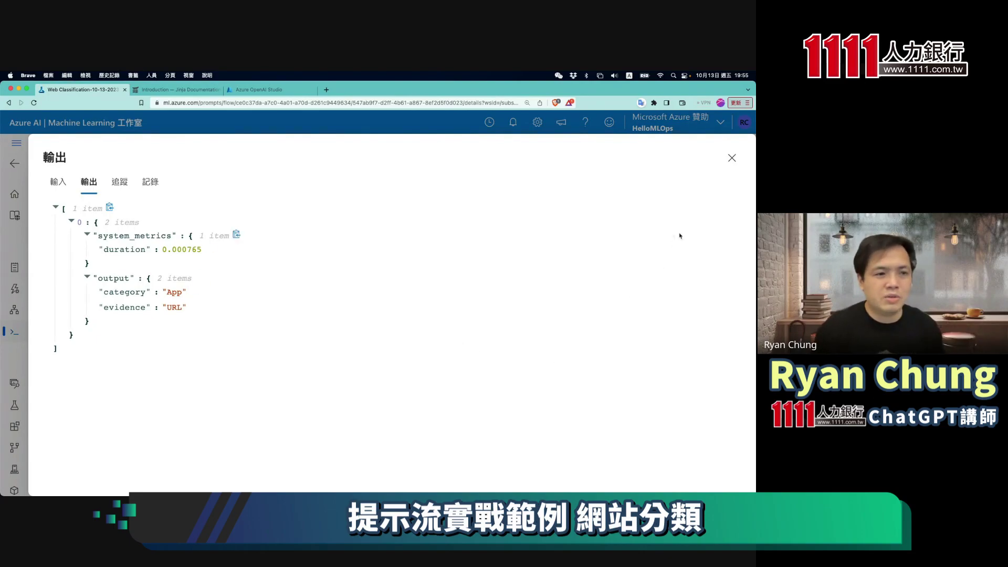
left_click(730, 157)
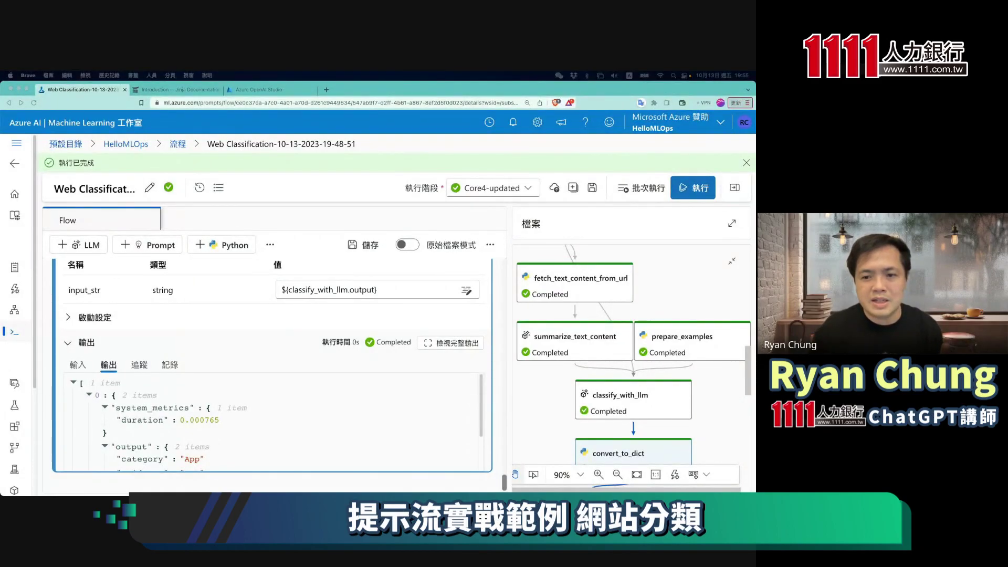
key("super+Tab")
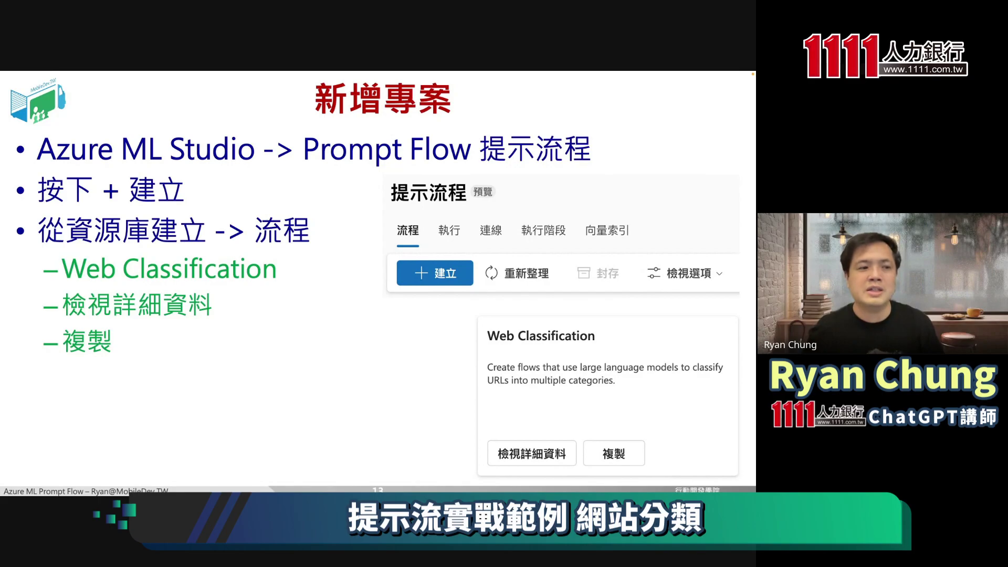
key("Right")
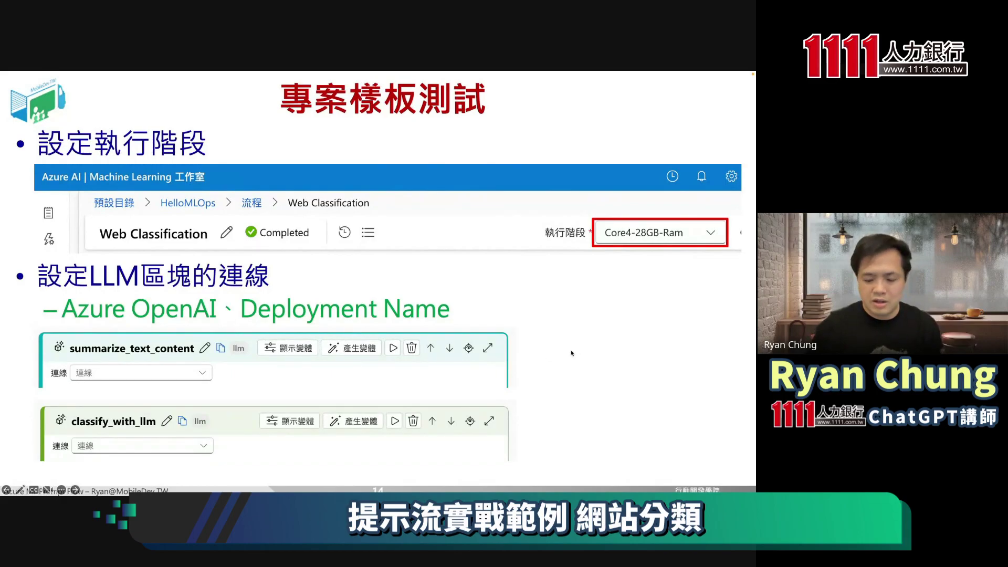
key("Right")
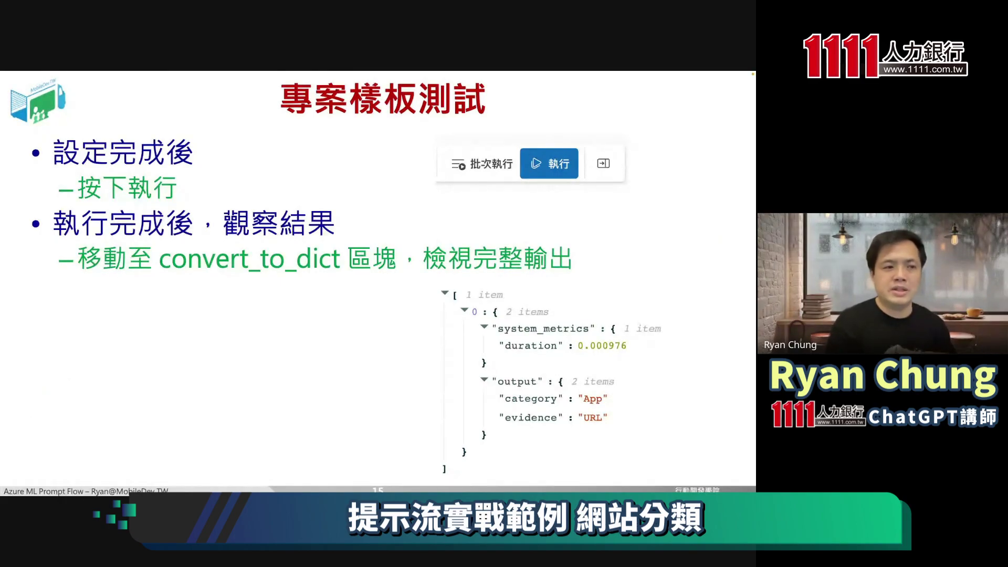
key("Right")
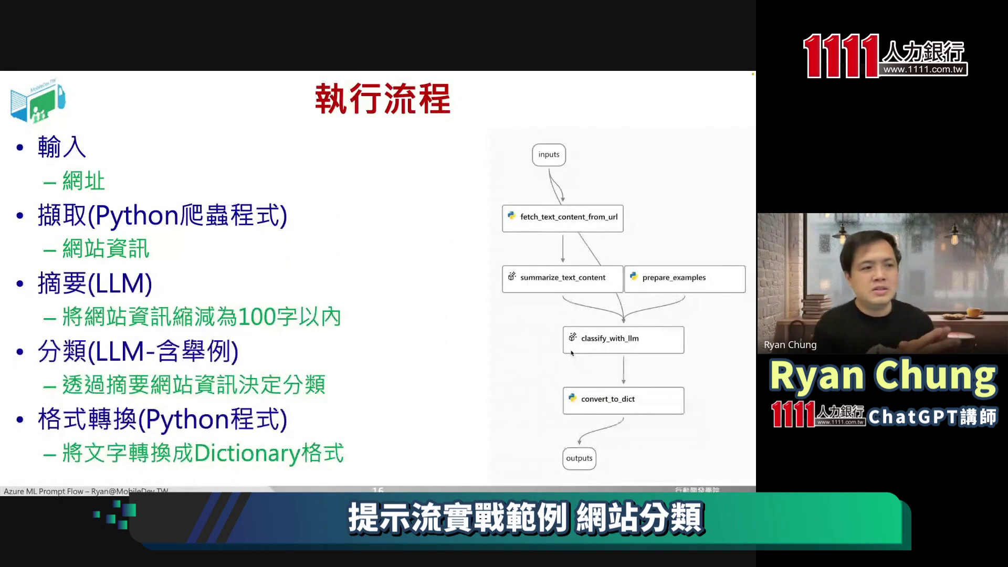